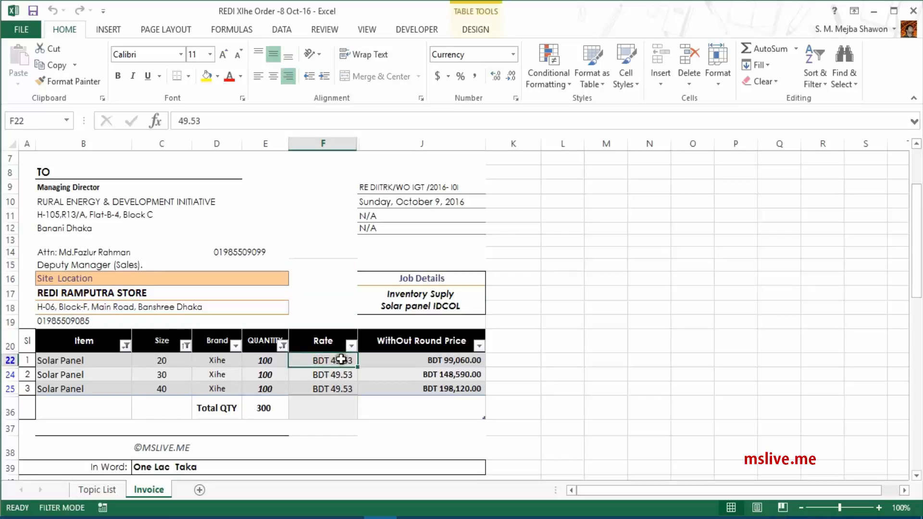
- Set the rate of the size 20 solar panel to 50
left_click_drag(334, 359, 328, 393)
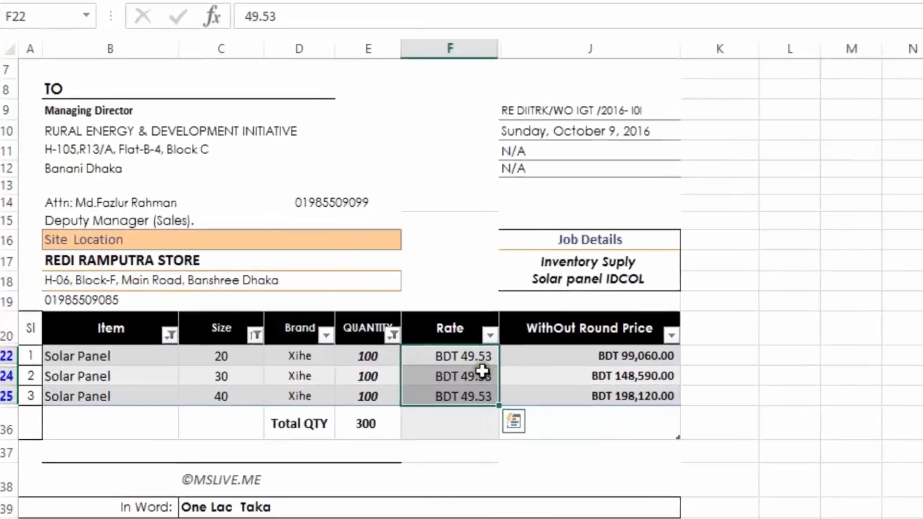
left_click(91, 361)
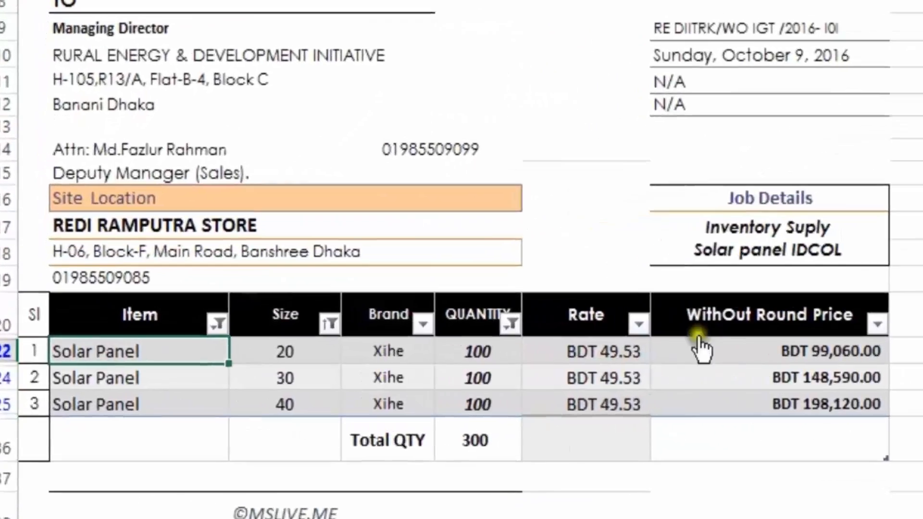
left_click(286, 343)
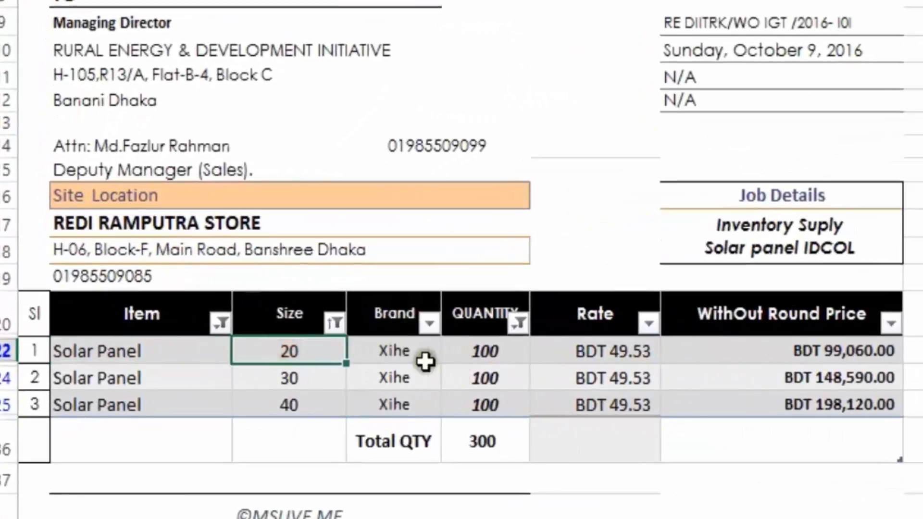
left_click(501, 357)
left_click(614, 362)
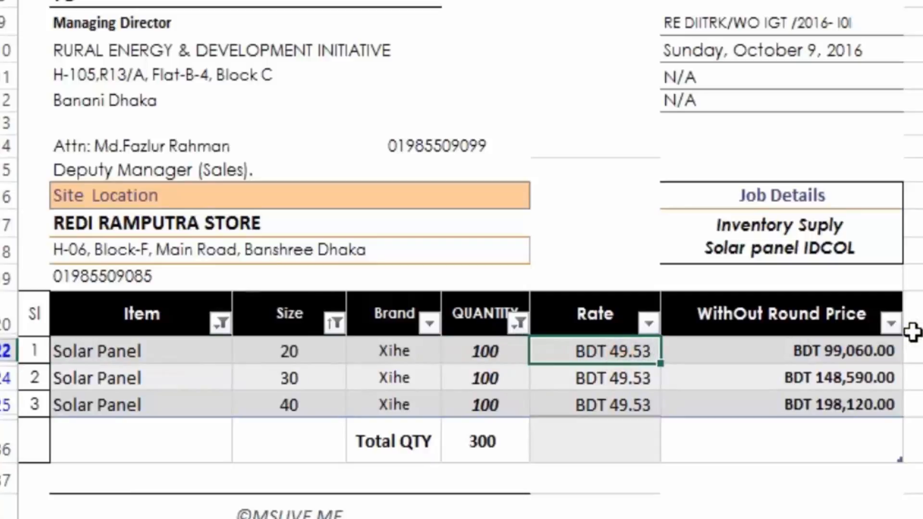
type("50")
key("Return")
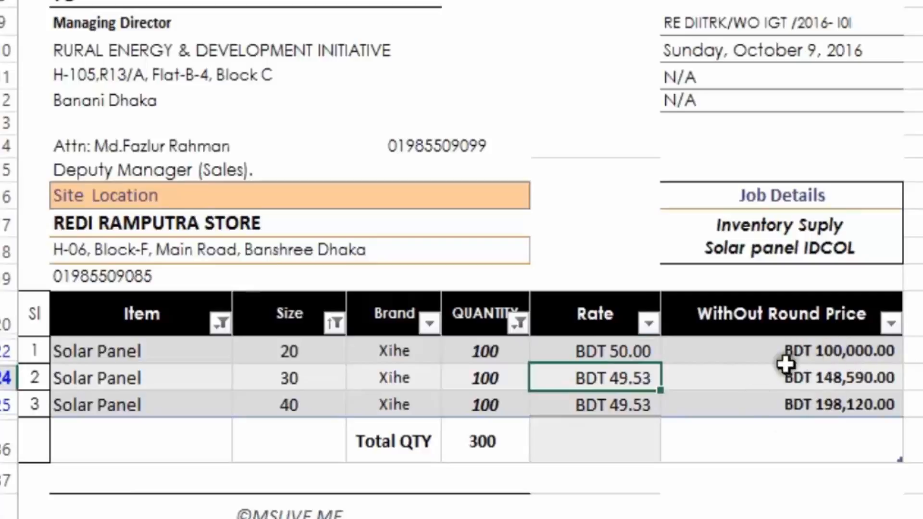
- Set the rate of the size 20 solar panel to 49.53
left_click(632, 351)
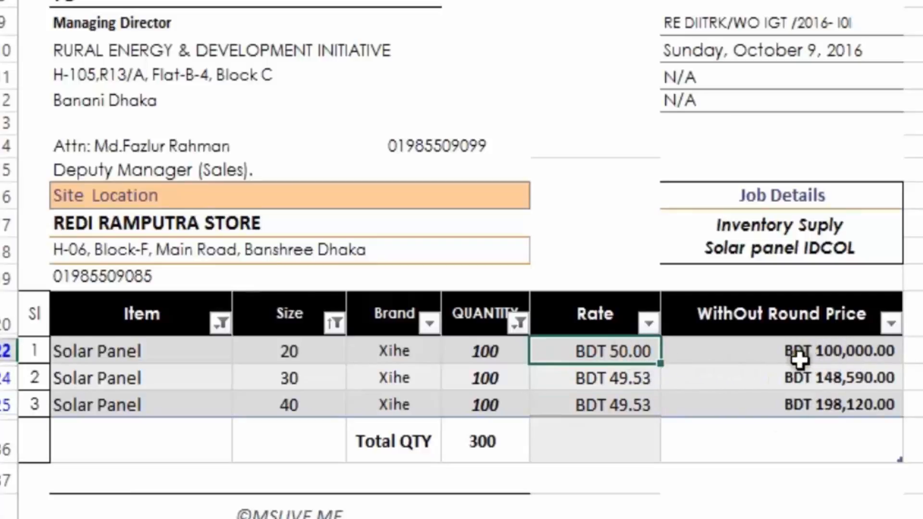
key("F2")
key("BackSpace")
key("BackSpace")
type("49")
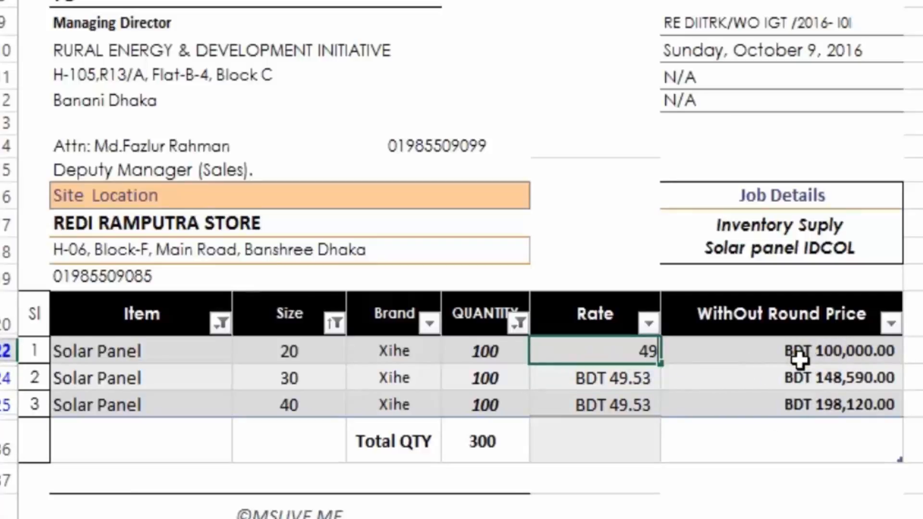
type(".53")
key("Return")
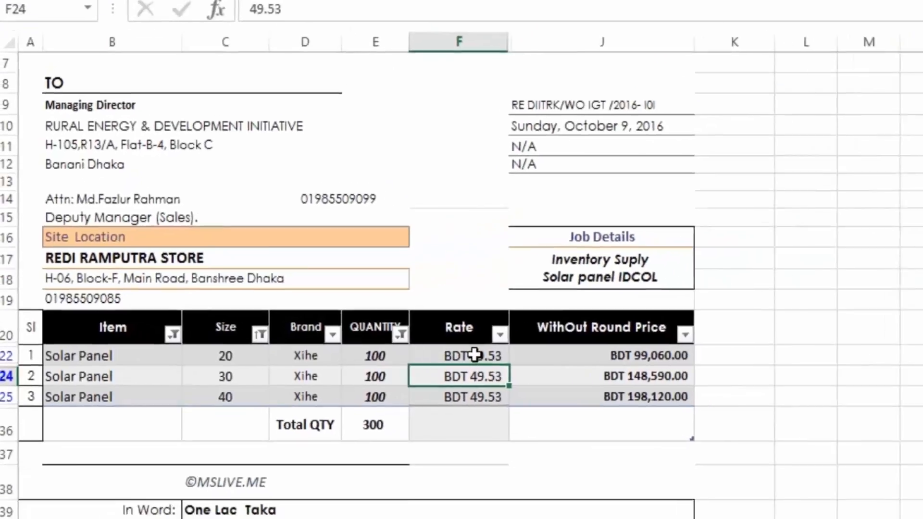
- Reduce the displayed decimals of the three solar panel rates to zero
left_click(615, 349)
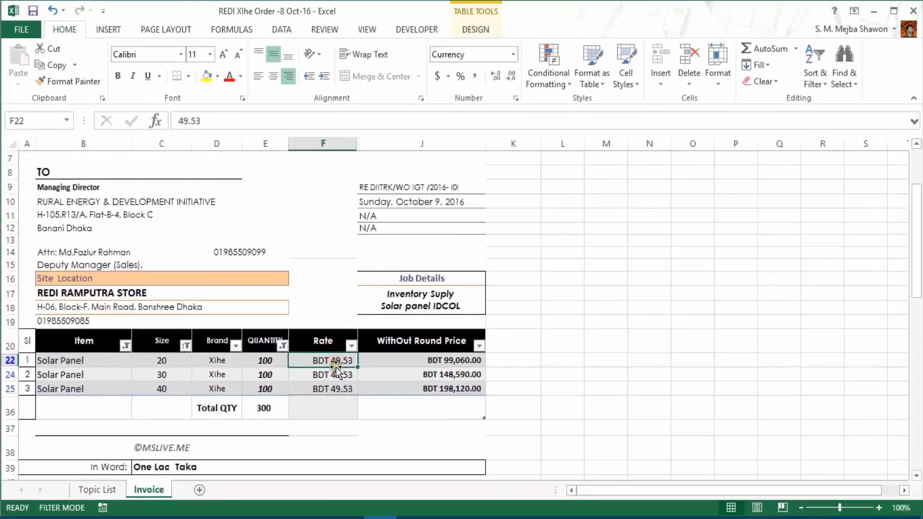
left_click_drag(342, 360, 342, 386)
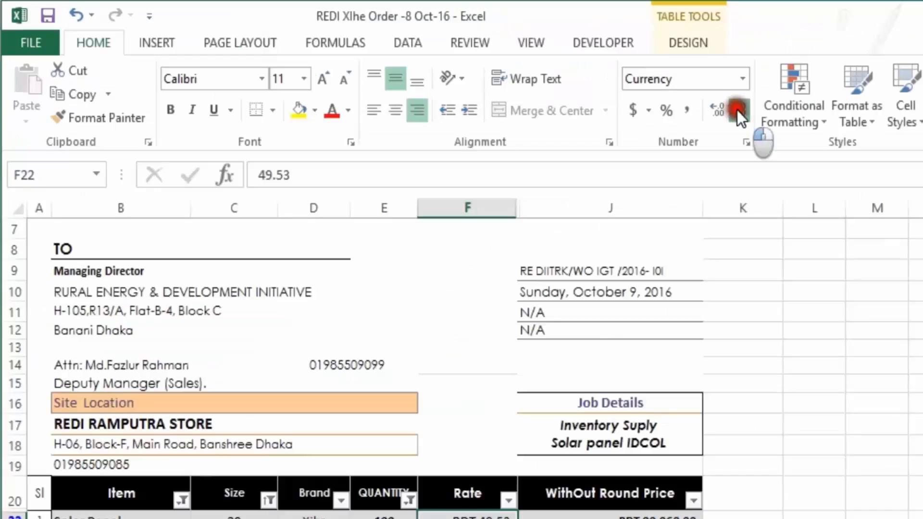
left_click(510, 78)
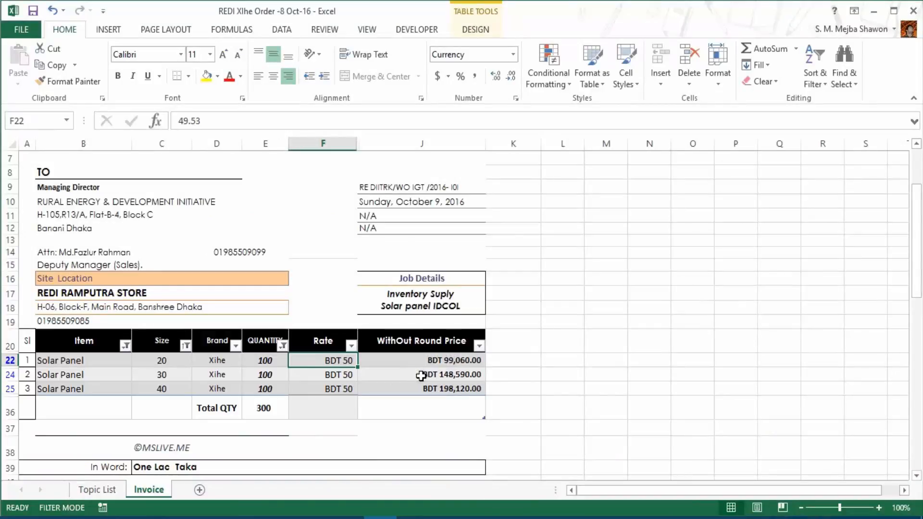
- Add a Sum total for the WithOut Round Price column in the table's total row and right-align it
left_click(418, 407)
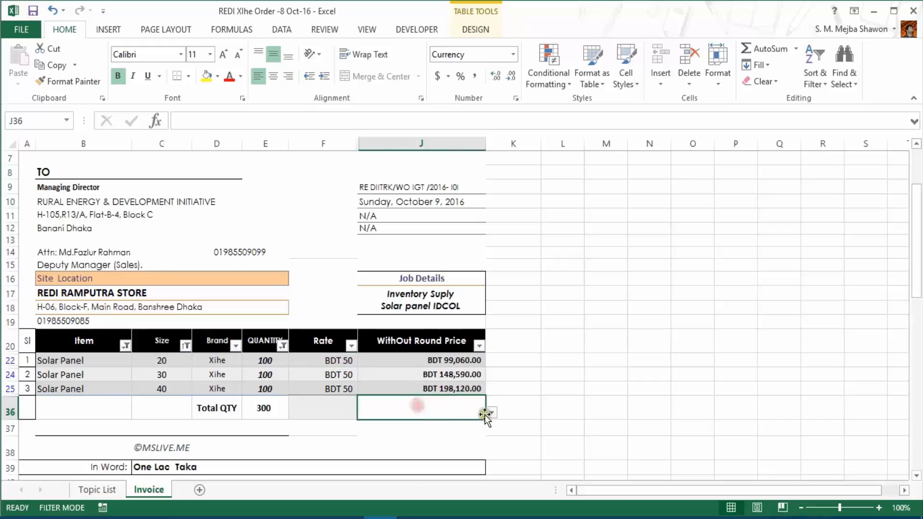
left_click(491, 412)
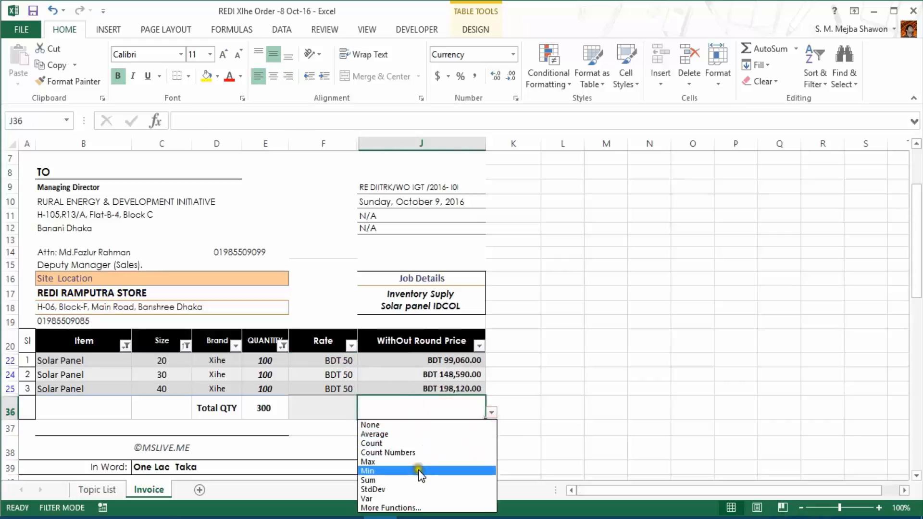
left_click(408, 480)
left_click(443, 443)
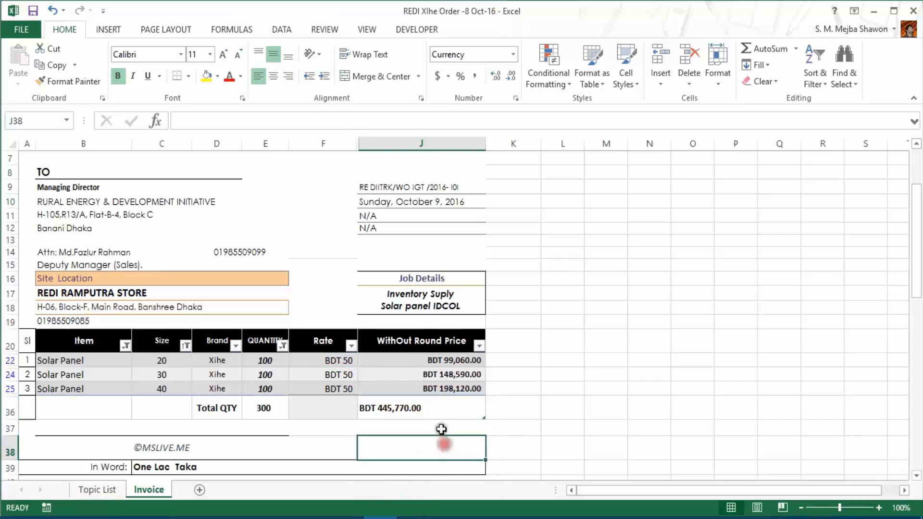
left_click(466, 405)
left_click(289, 76)
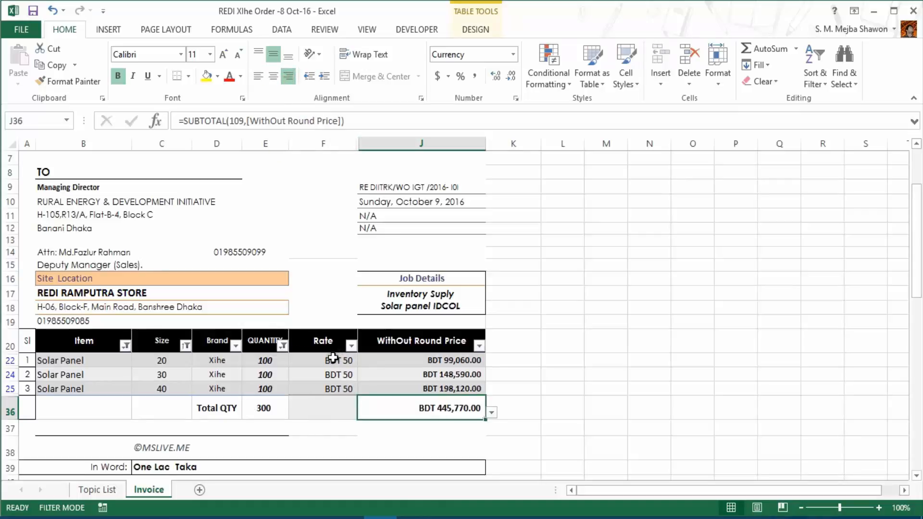
- Show the three solar panel rates with two decimal places
left_click_drag(334, 358, 335, 389)
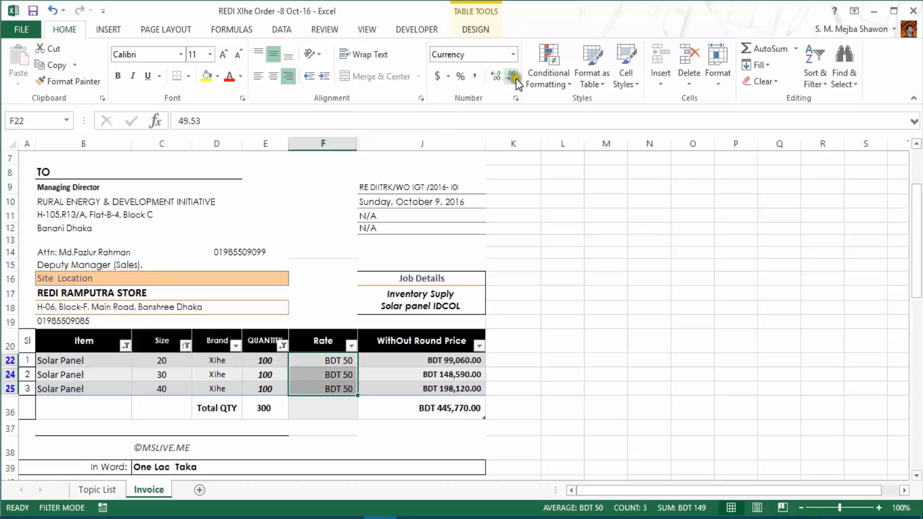
left_click(497, 80)
left_click(497, 80)
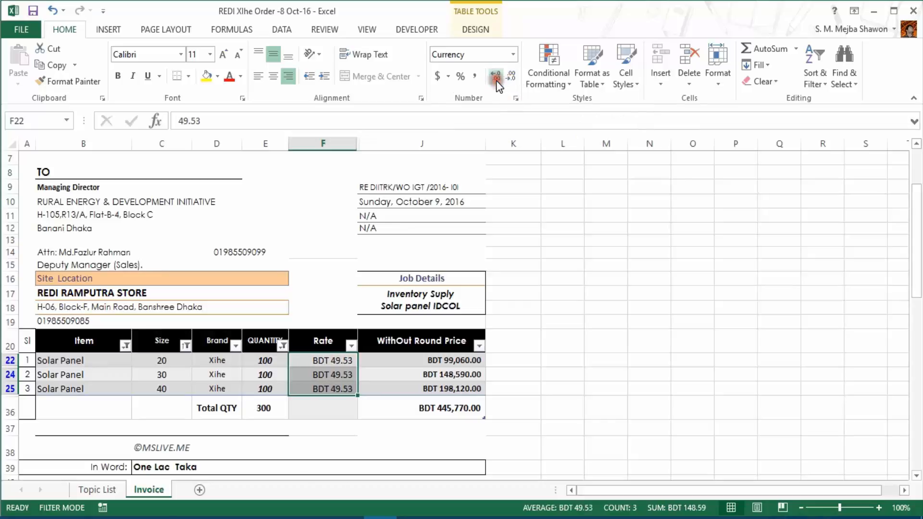
left_click(394, 382)
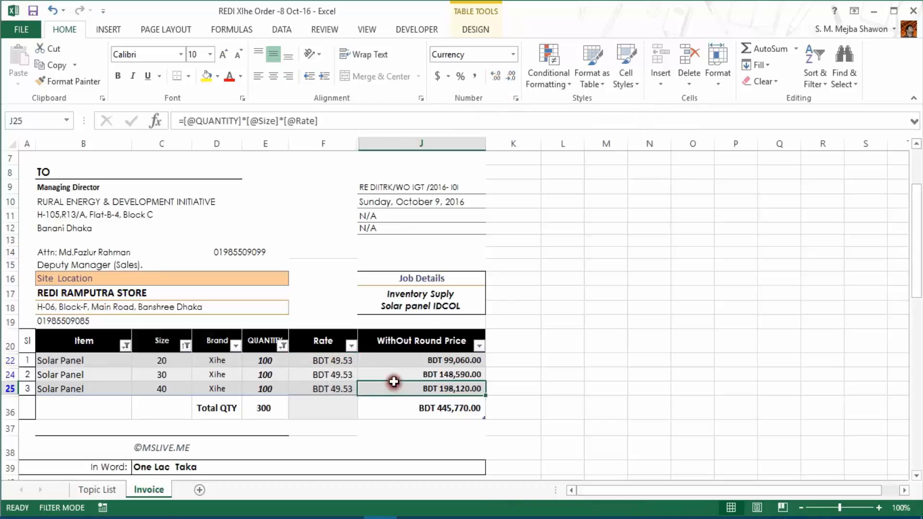
- Unhide the columns between Rate and WithOut Round Price
double_click(358, 145)
left_click(345, 360)
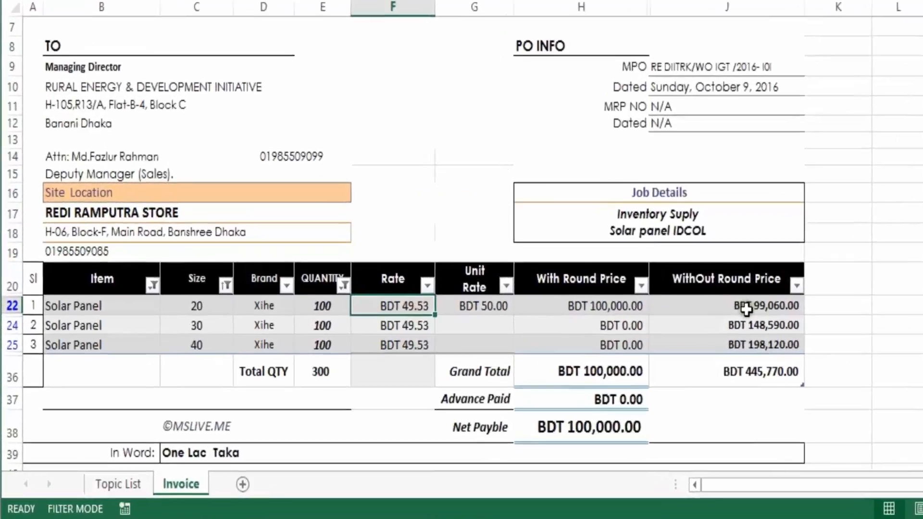
left_click(595, 342)
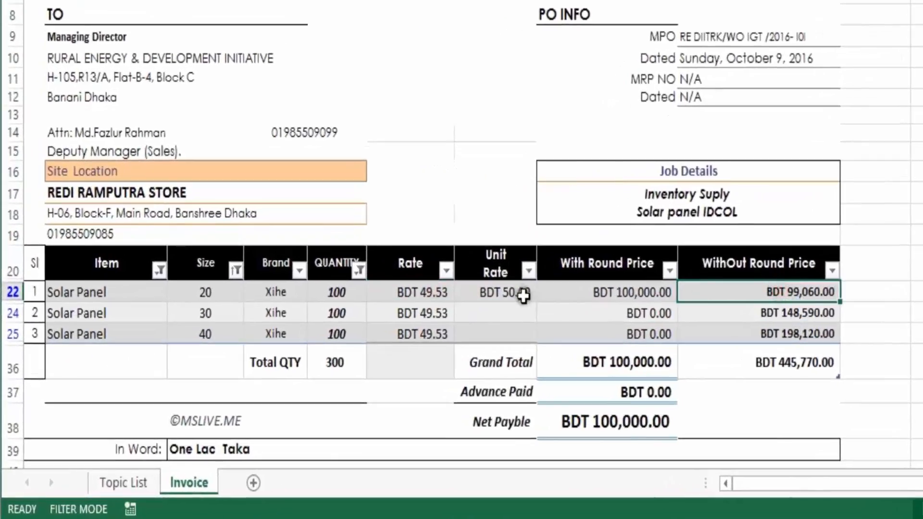
left_click(444, 341)
key("Delete")
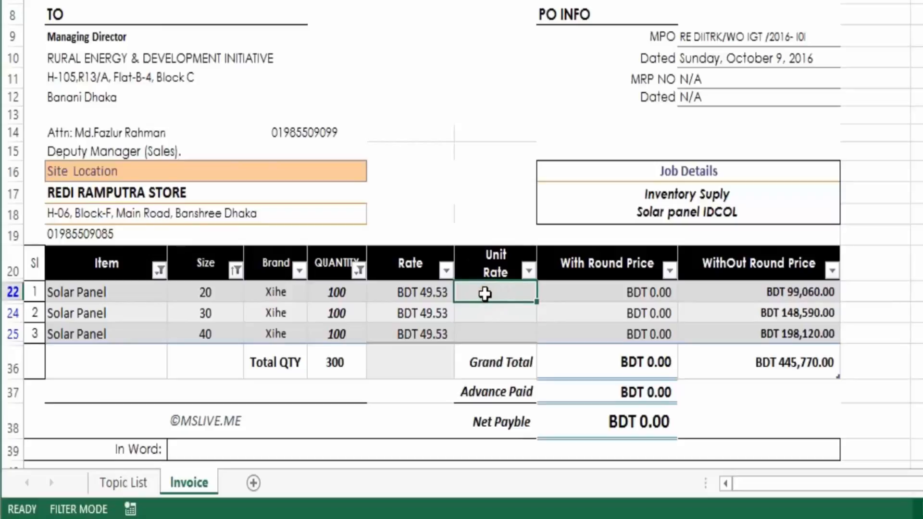
type("=round")
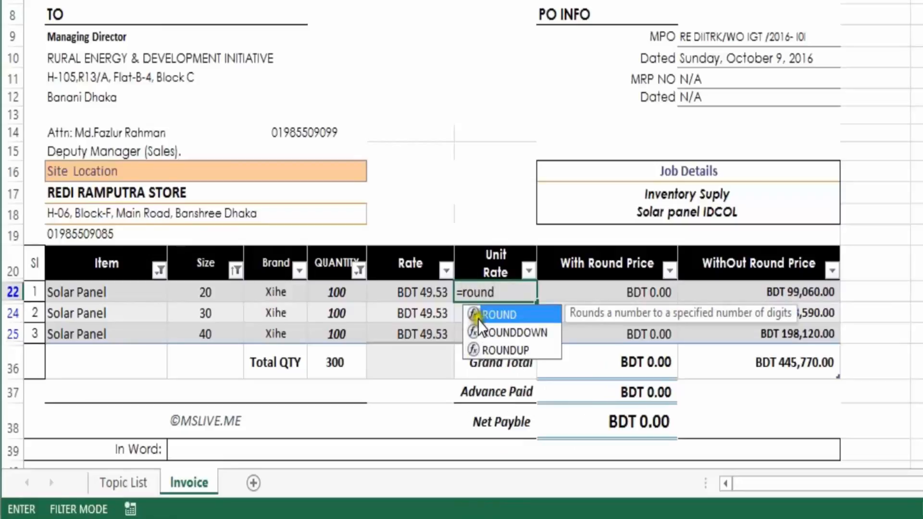
double_click(496, 321)
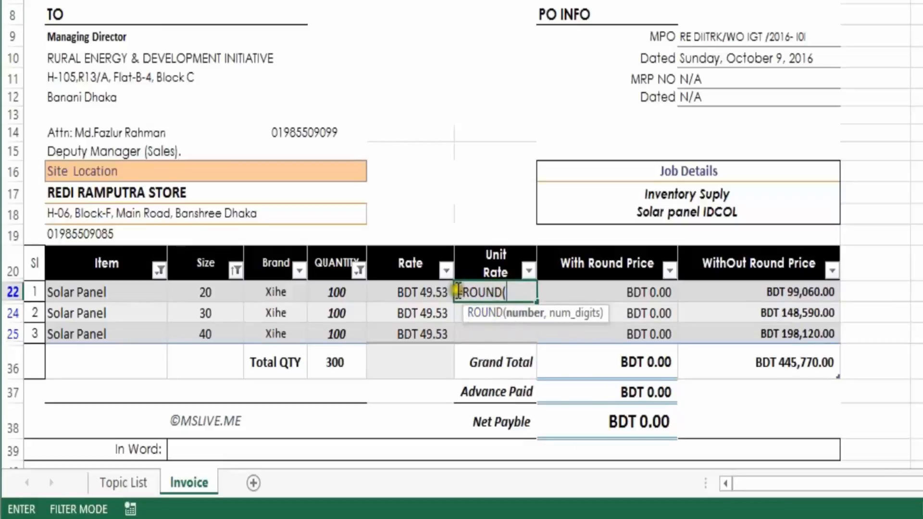
left_click(434, 292)
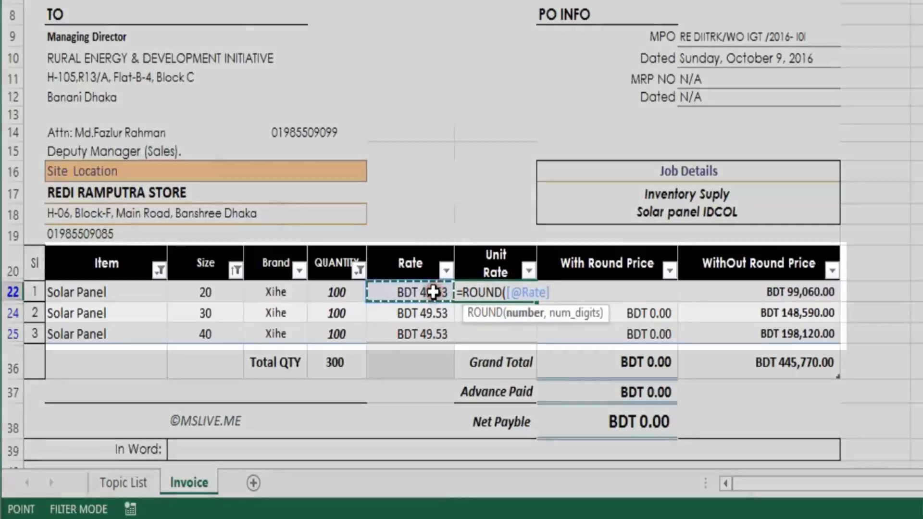
type(",")
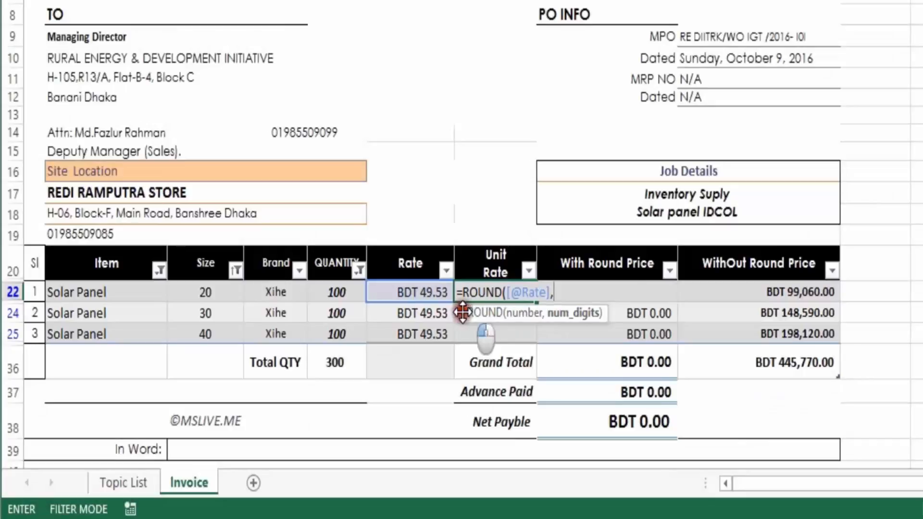
left_click_drag(462, 313, 435, 144)
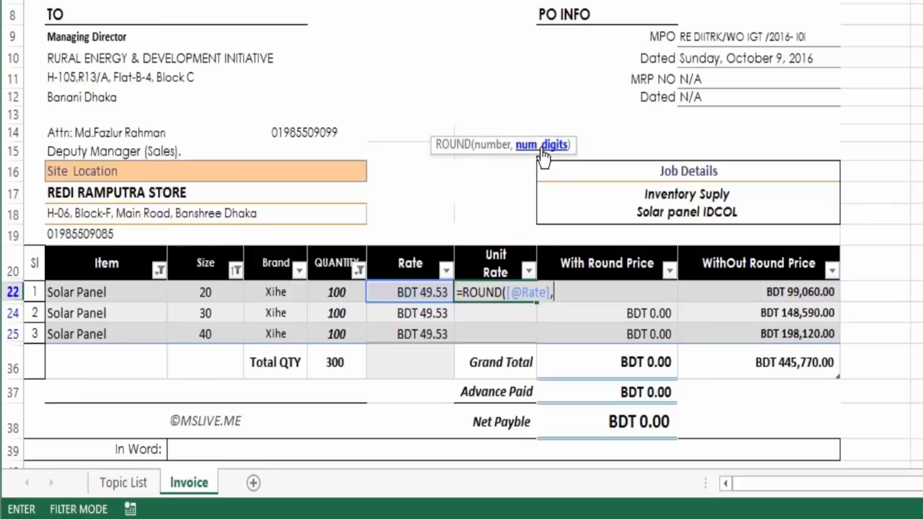
left_click(541, 146)
left_click(539, 147)
left_click(540, 146)
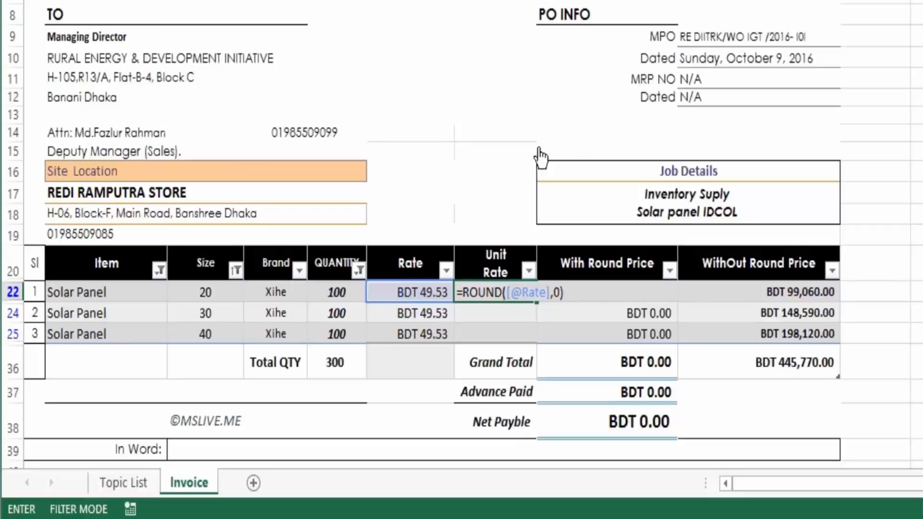
key("Return")
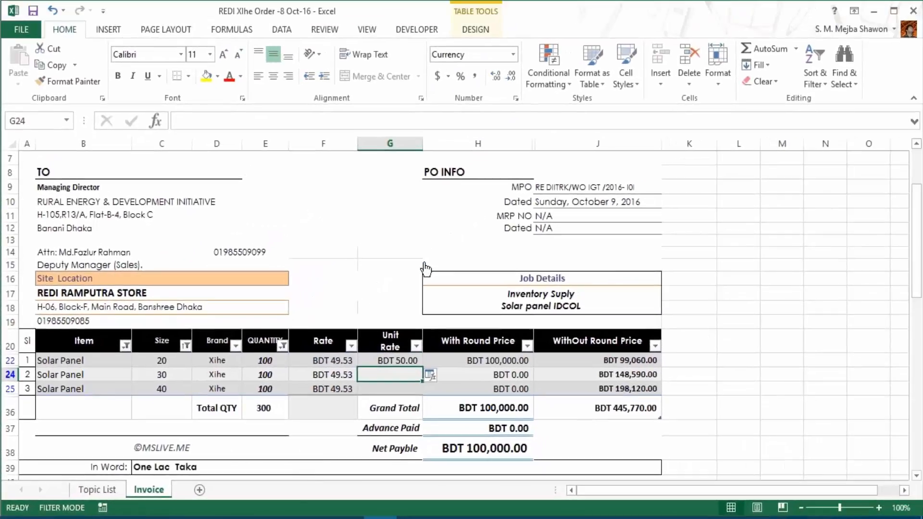
- Set the rate of the size 20 solar panel to 49.43 to test the rounding formula
left_click(335, 362)
left_click(402, 362)
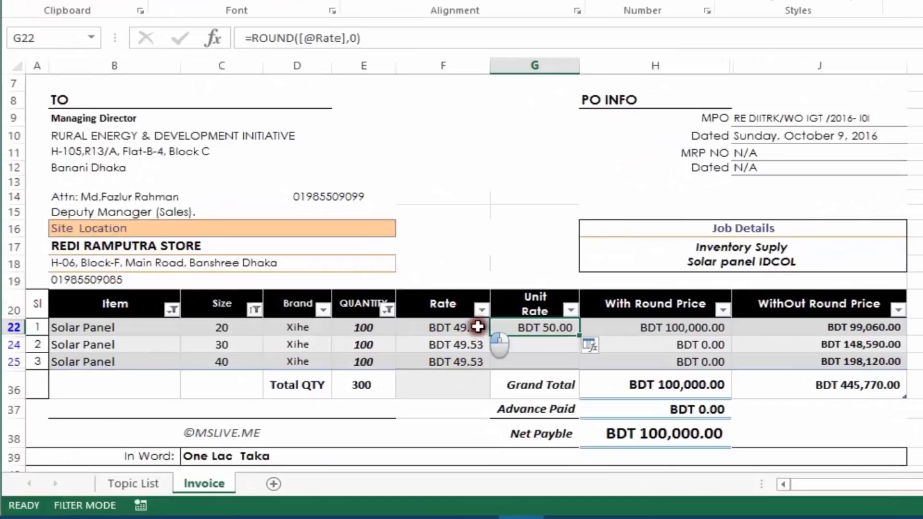
double_click(476, 332)
key("BackSpace")
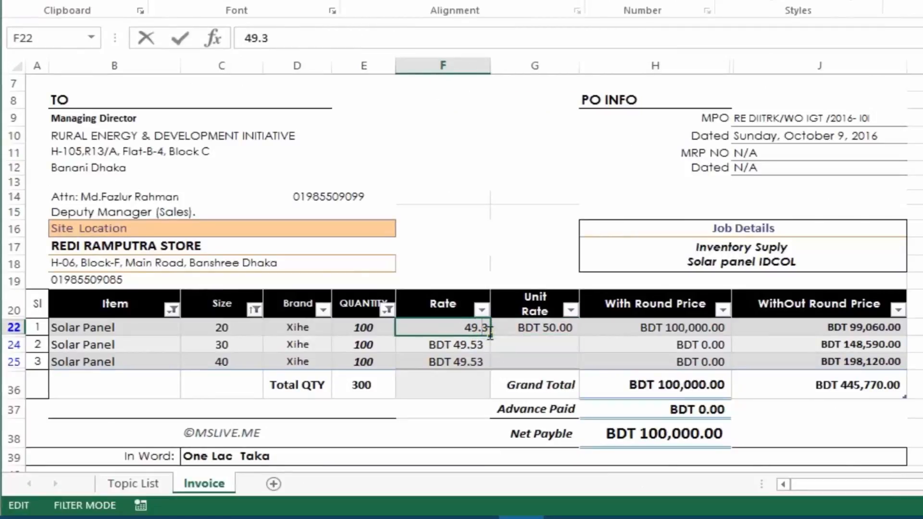
type("4")
key("Return")
left_click(564, 347)
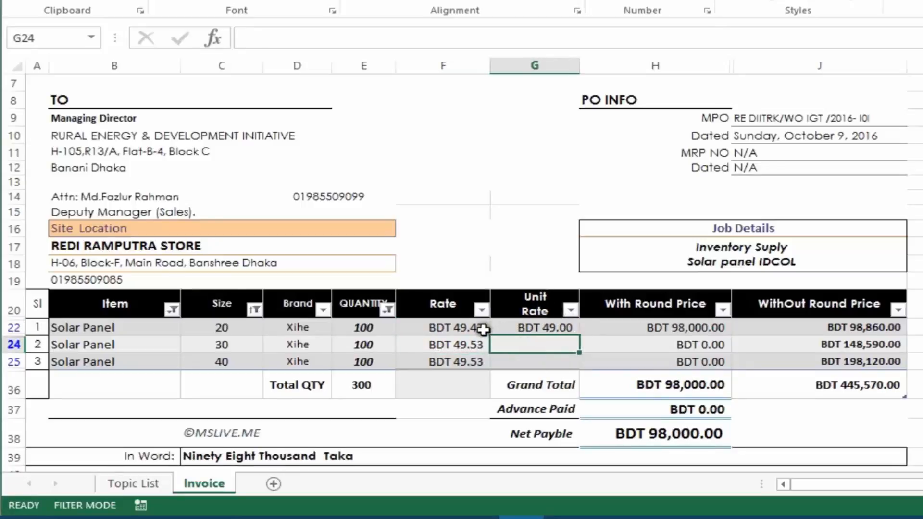
- Change the hundredths in the size 20 solar panel's rate so it is 49.53
double_click(479, 328)
key("BackSpace")
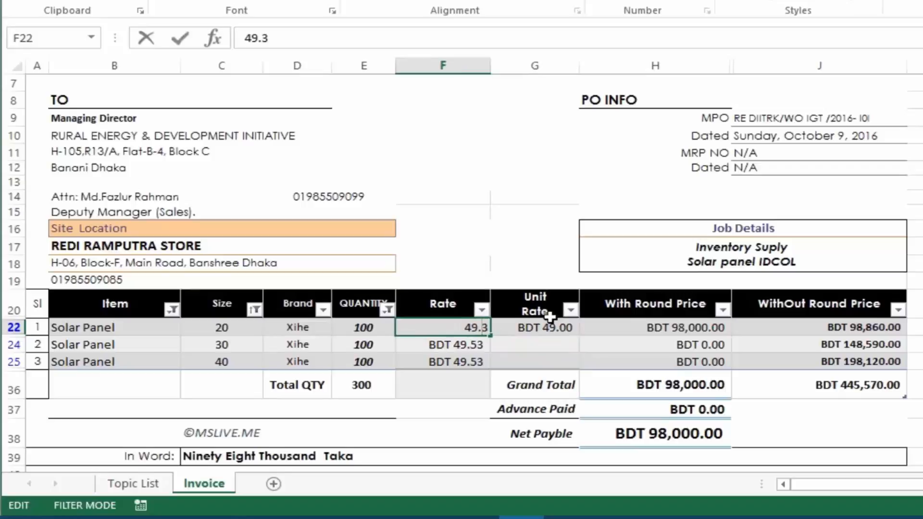
type("5")
key("Return")
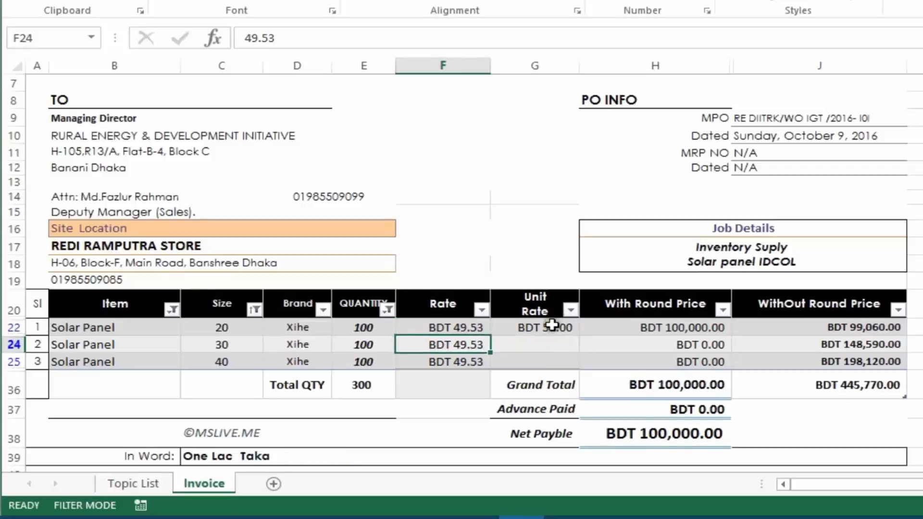
left_click(553, 328)
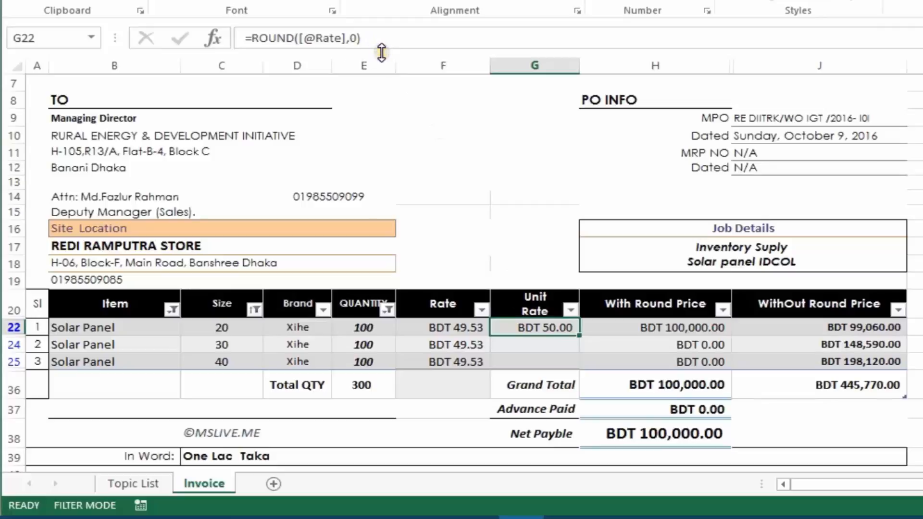
double_click(522, 328)
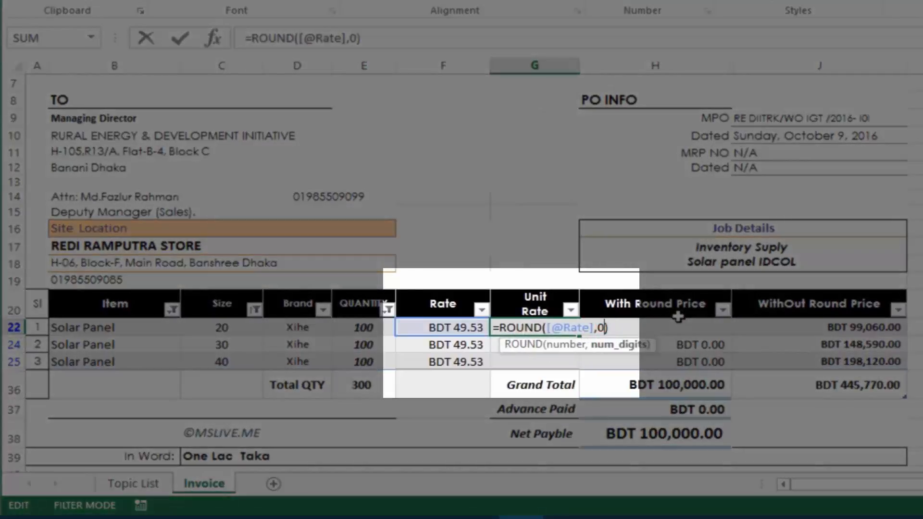
key("BackSpace")
type("1")
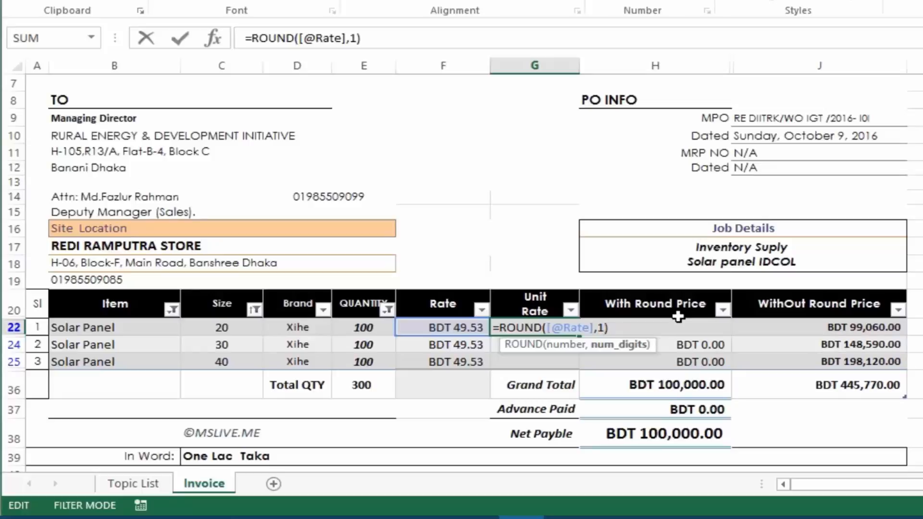
key("Return")
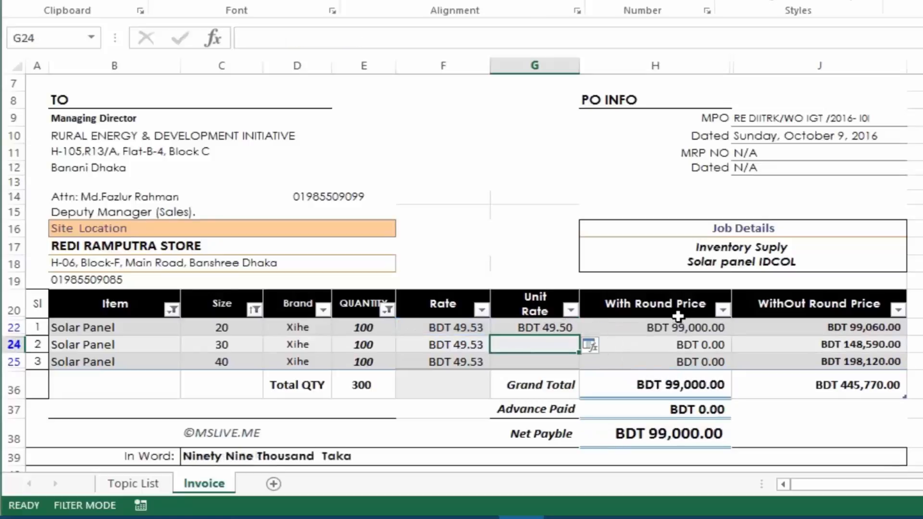
key("Up")
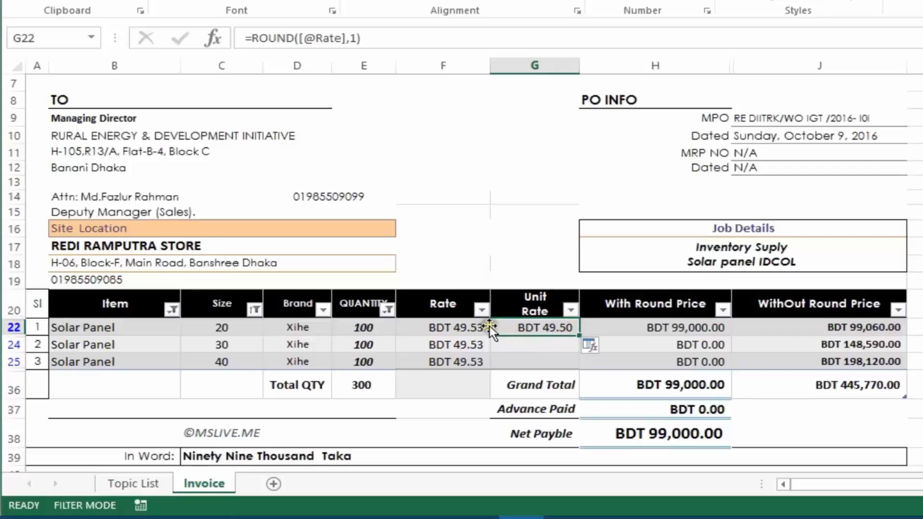
- Set the rate of the size 20 solar panel to 49.55 and check its rounded Unit Rate
left_click(477, 326)
double_click(477, 327)
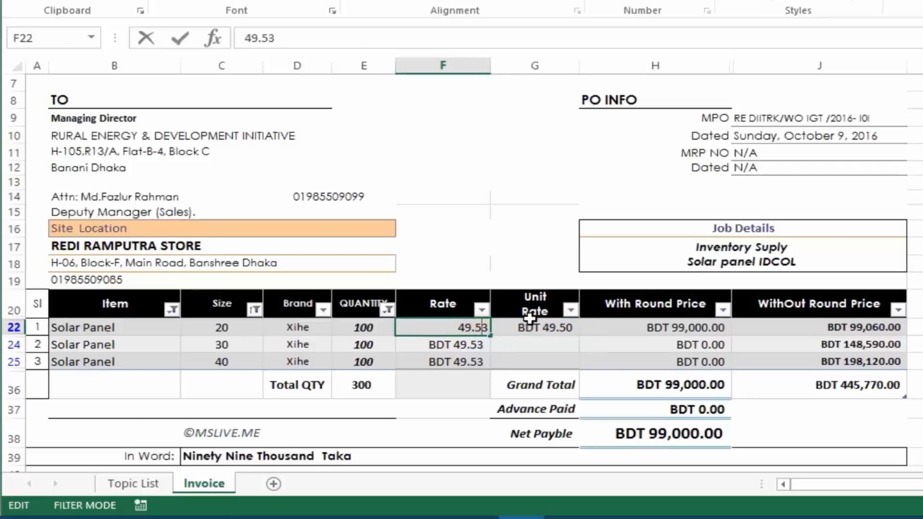
type("5")
key("Delete")
key("Return")
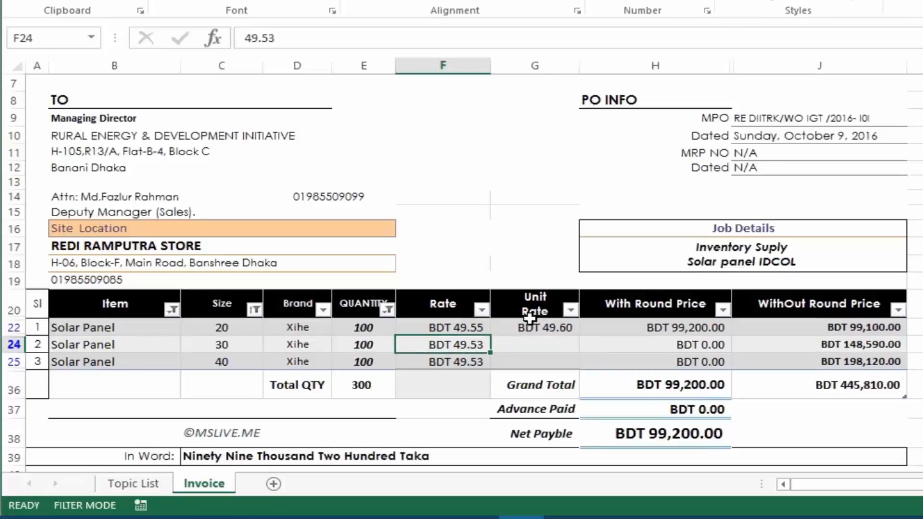
left_click(561, 330)
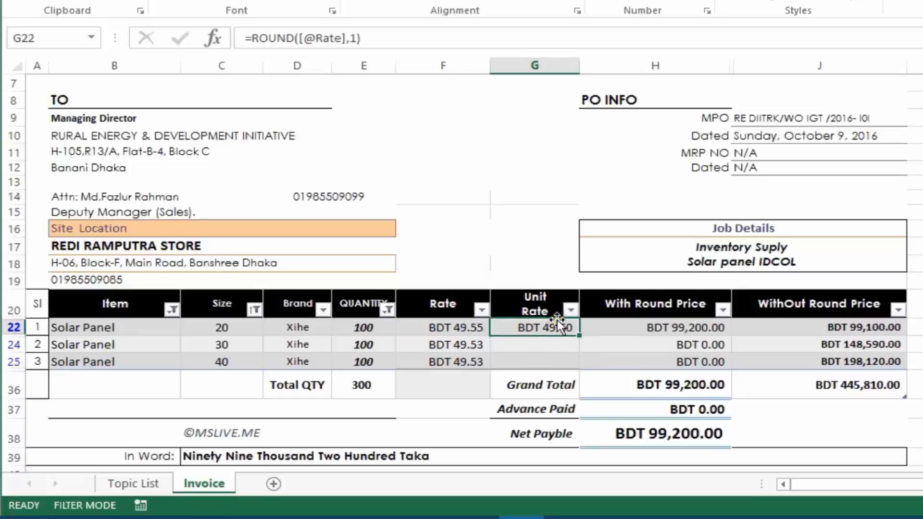
left_click(478, 327)
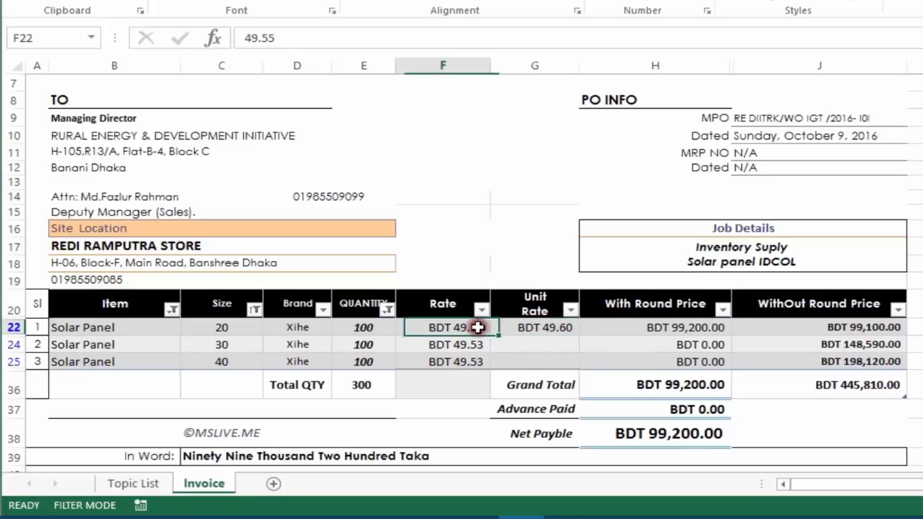
double_click(478, 328)
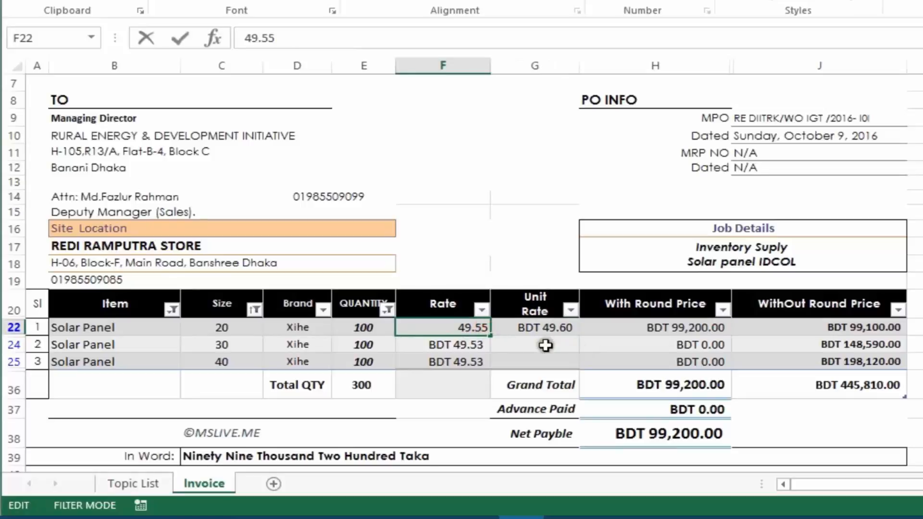
left_click(546, 345)
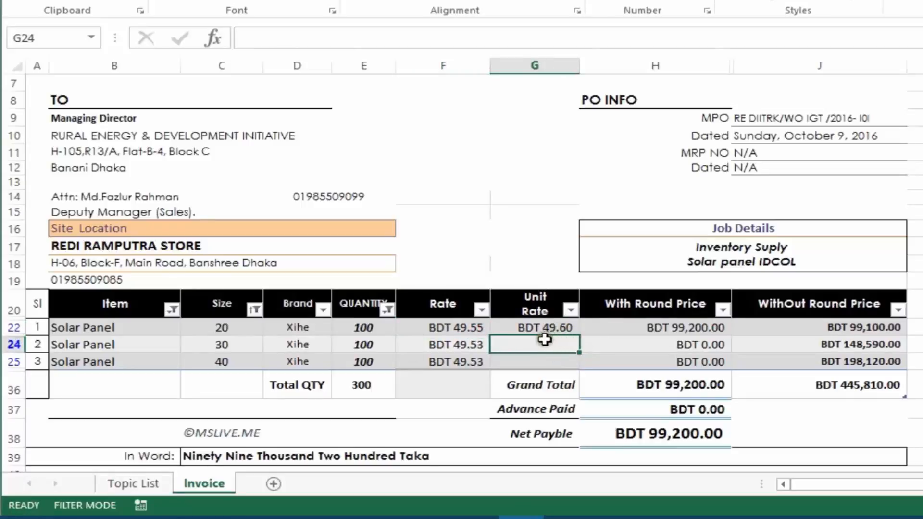
left_click(541, 327)
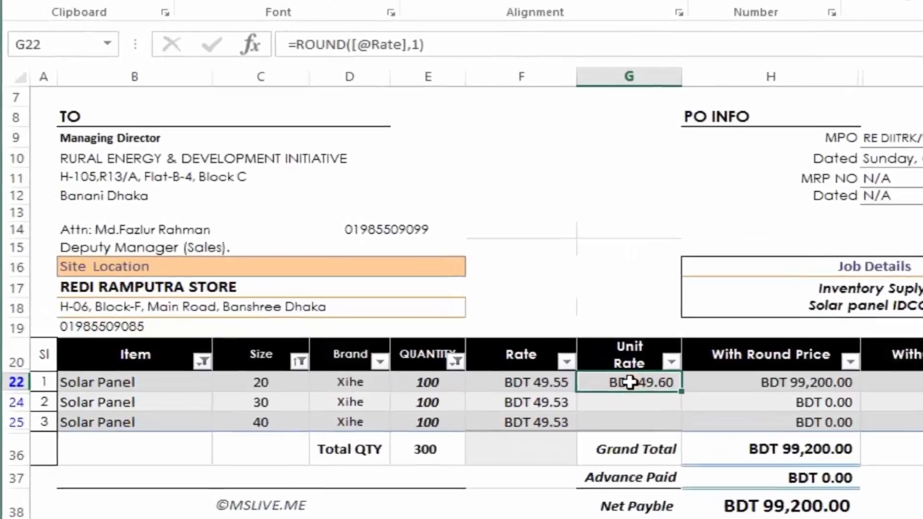
double_click(666, 382)
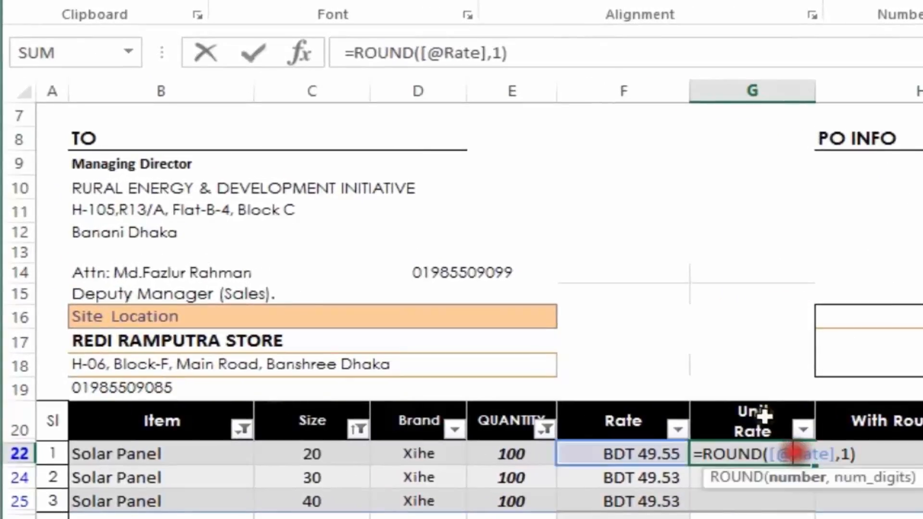
left_click(500, 54)
key("BackSpace")
type("0")
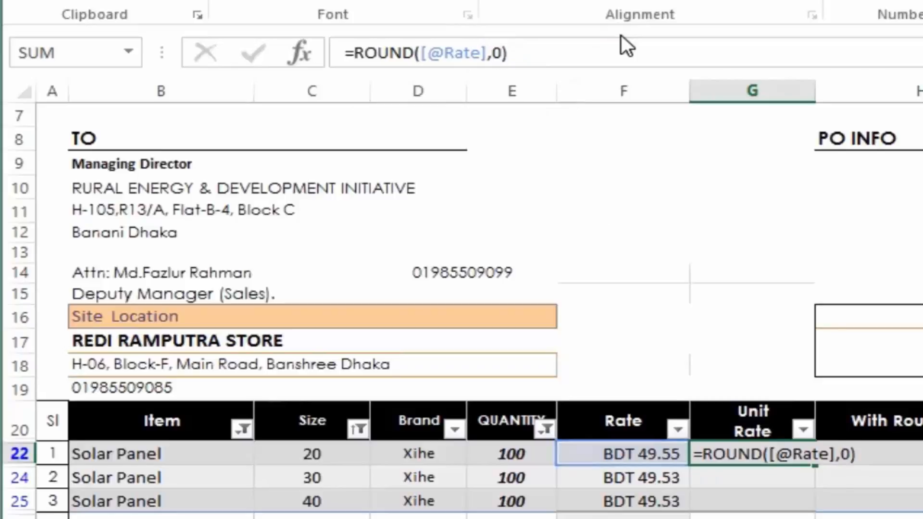
key("Return")
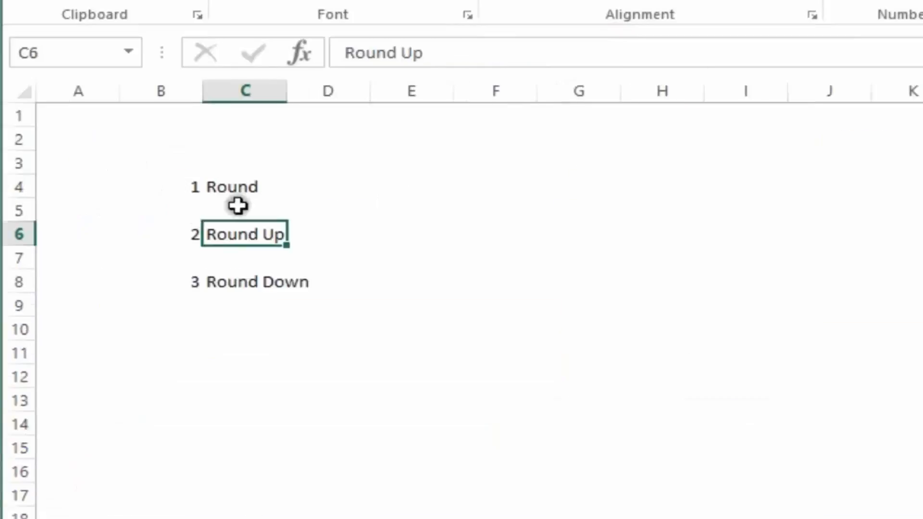
- Return to the Invoice sheet and set the number of digits in the size 20 panel's ROUND formula to 1
left_click(149, 491)
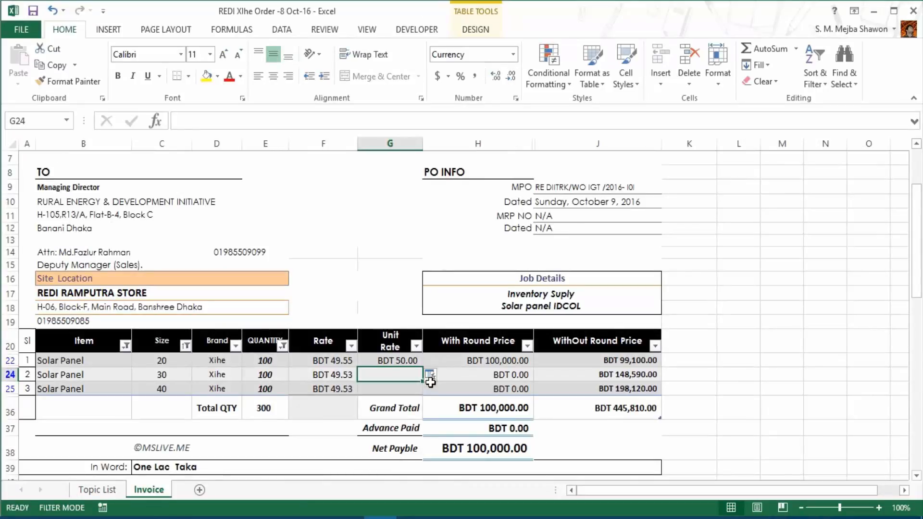
left_click(392, 360)
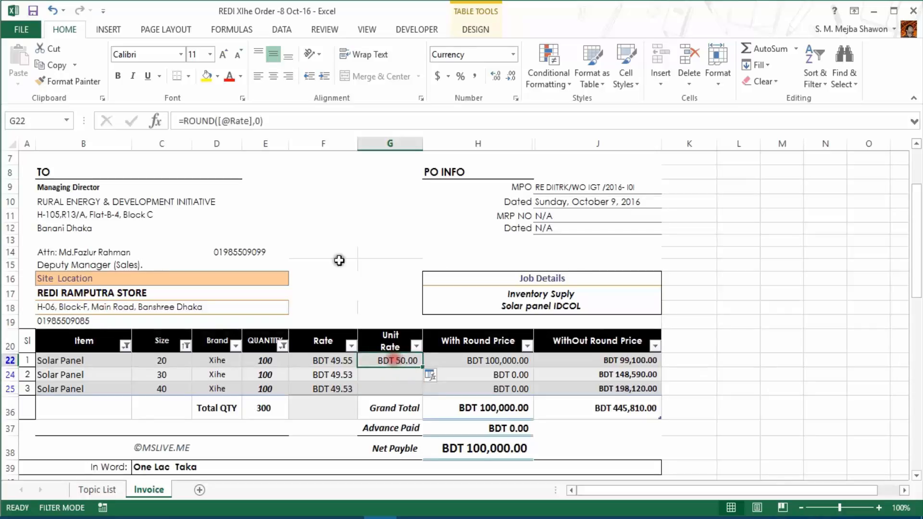
left_click(255, 120)
key("Delete")
type("1")
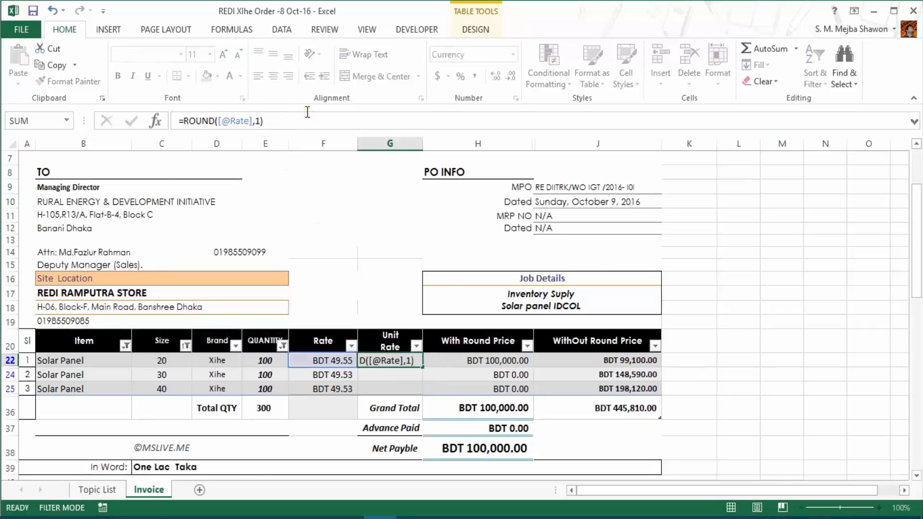
key("Return")
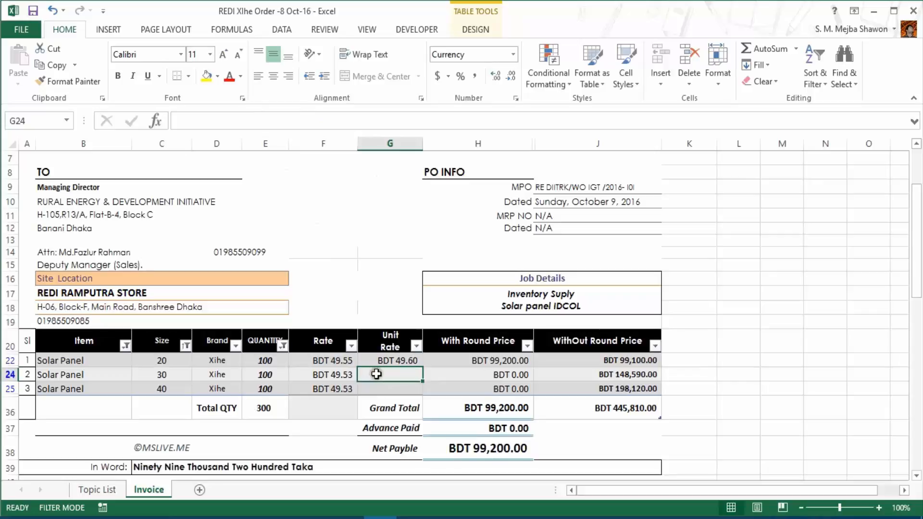
type("=")
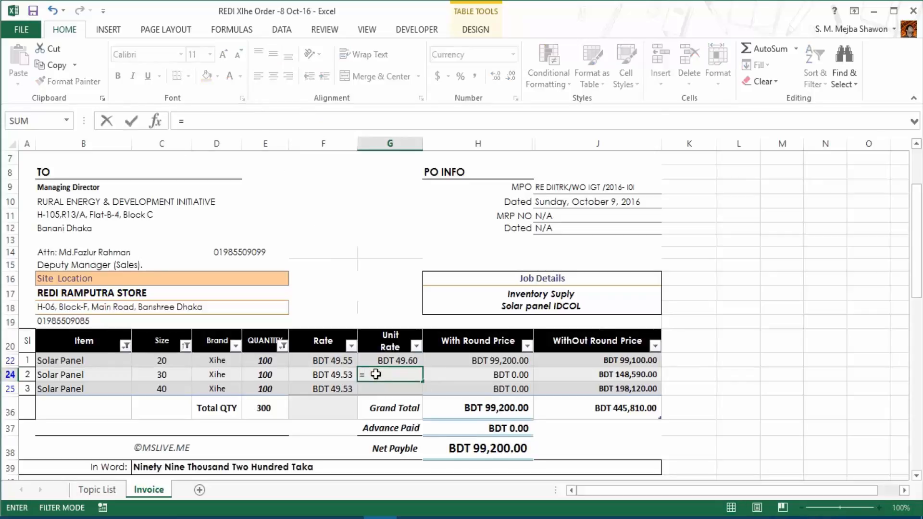
type("round")
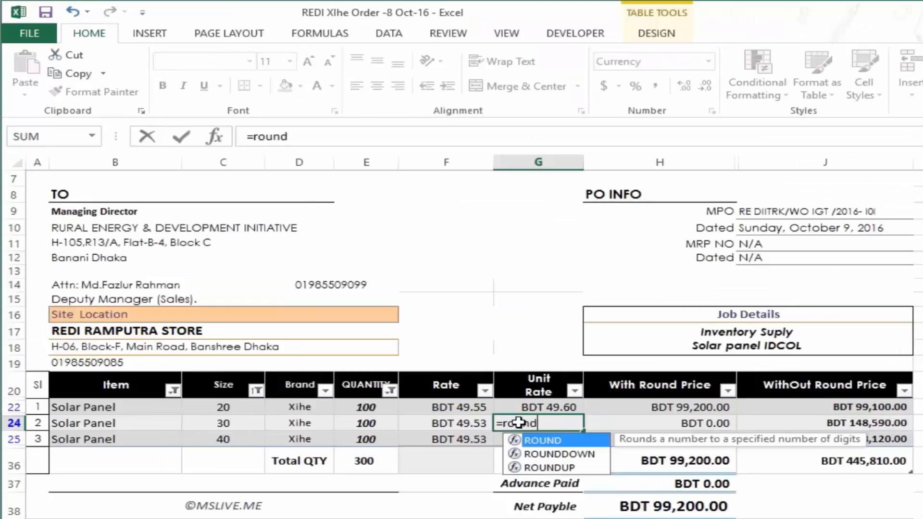
double_click(553, 468)
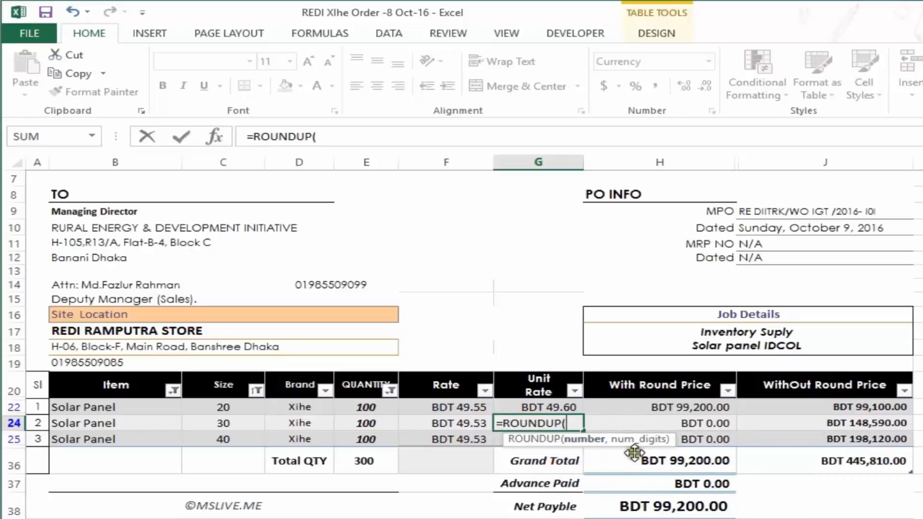
left_click(453, 420)
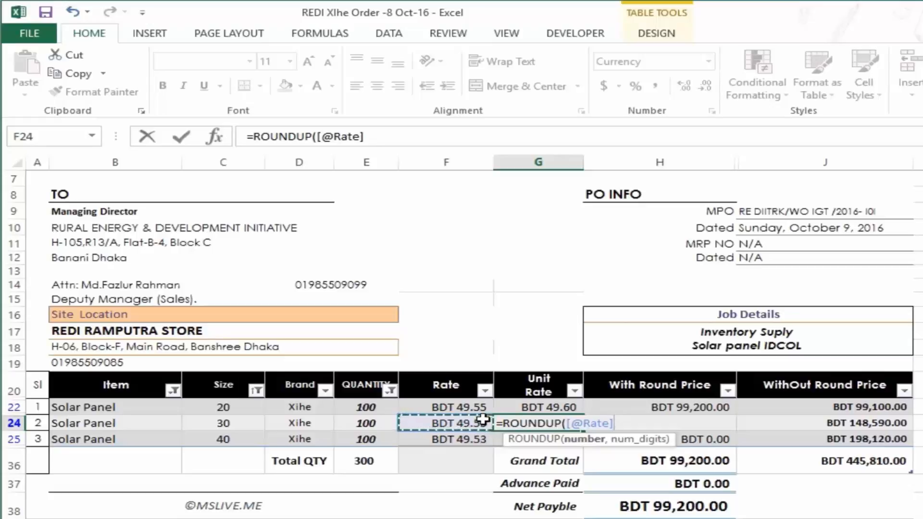
type(",")
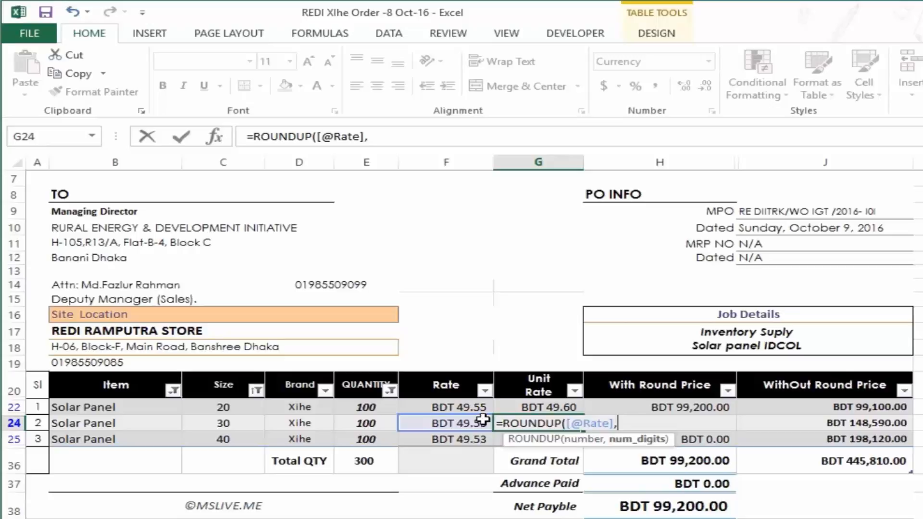
type("0)")
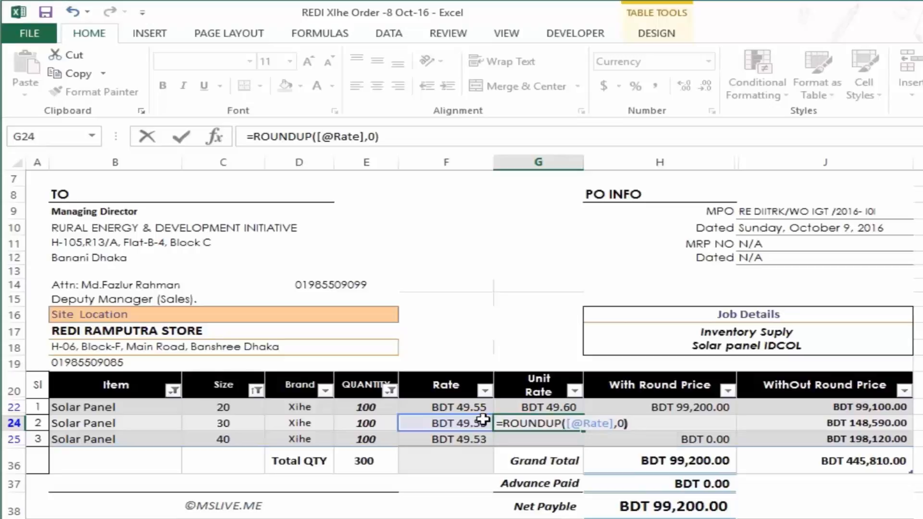
key("Return")
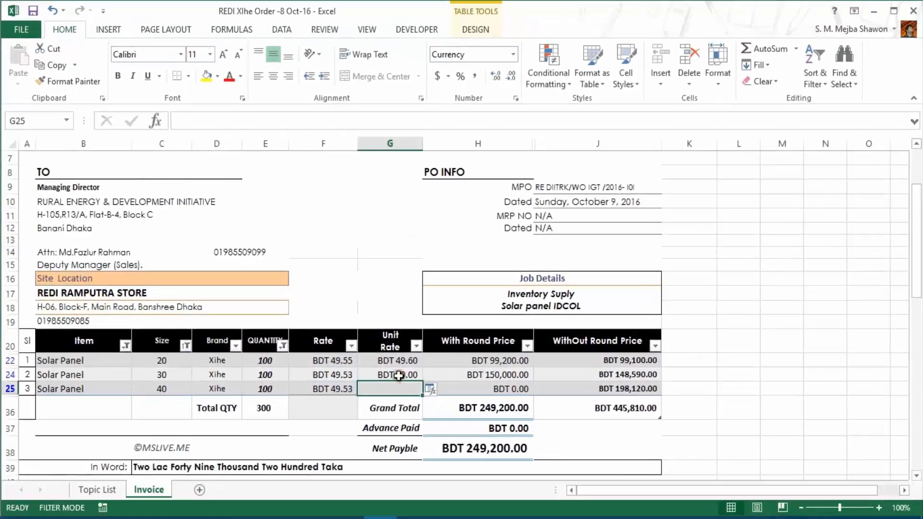
left_click(550, 423)
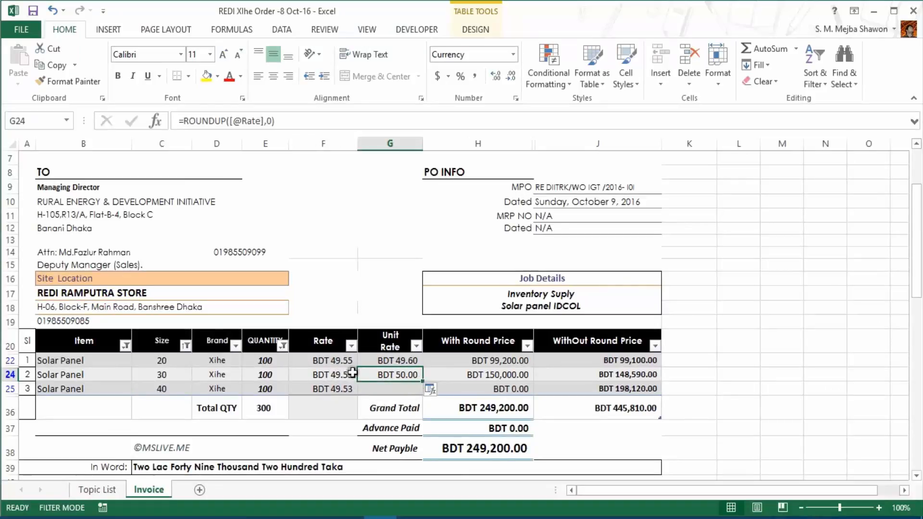
left_click(270, 121)
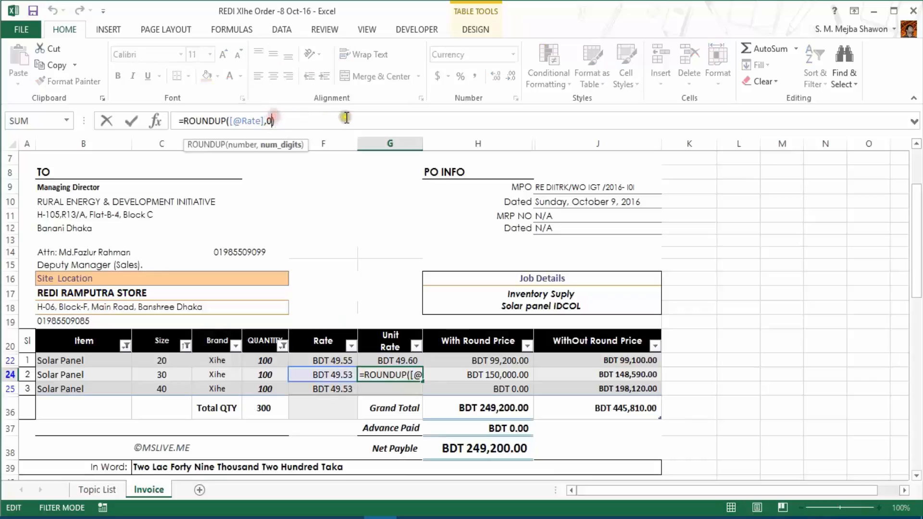
key("BackSpace")
type("1")
key("ctrl+Return")
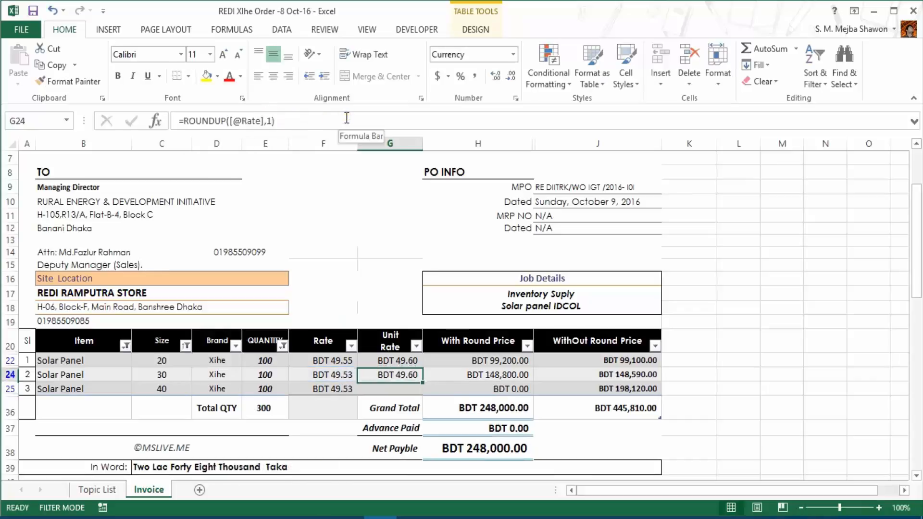
key("Left")
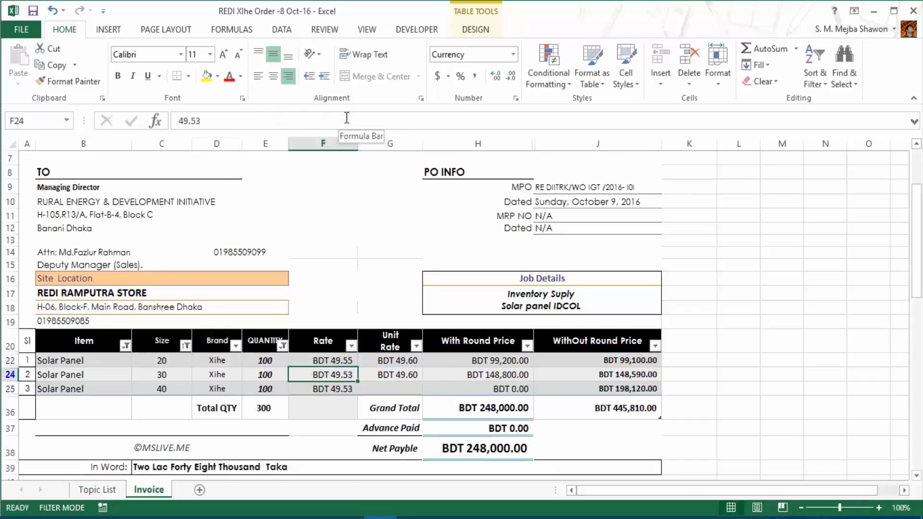
key("Right")
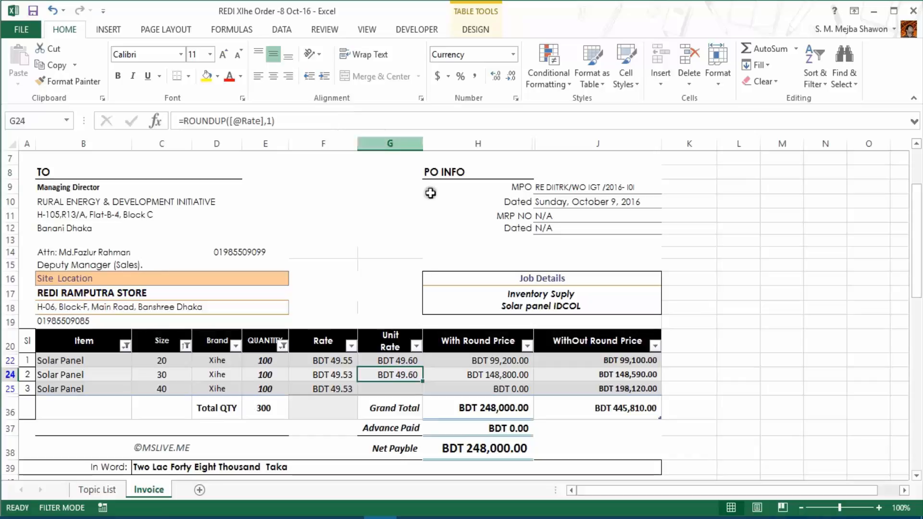
- Set the rate of the size 20 solar panel to 49.53 and inspect its ROUND formula
left_click(346, 361)
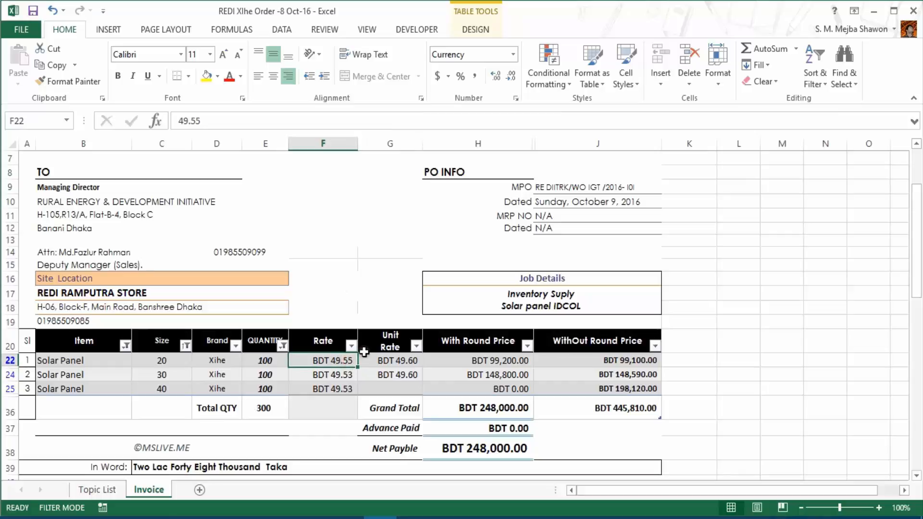
left_click(218, 119)
key("BackSpace")
type("3")
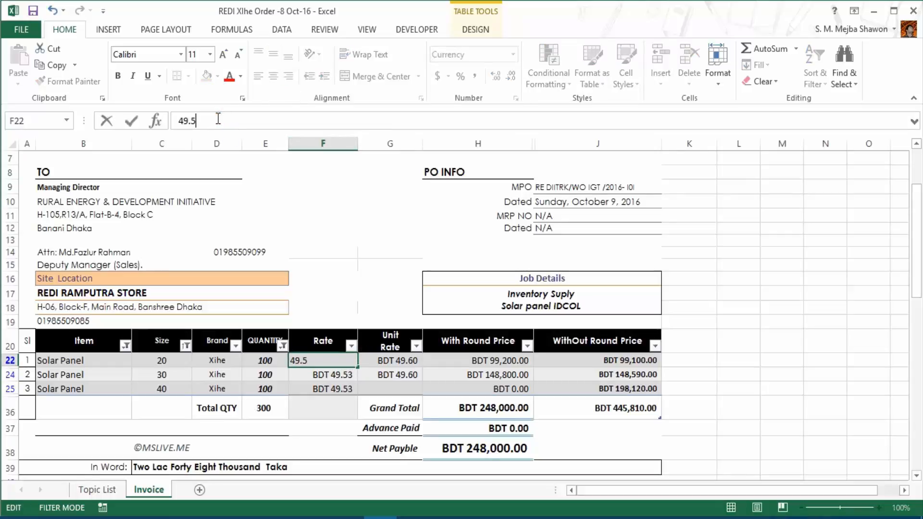
key("Return")
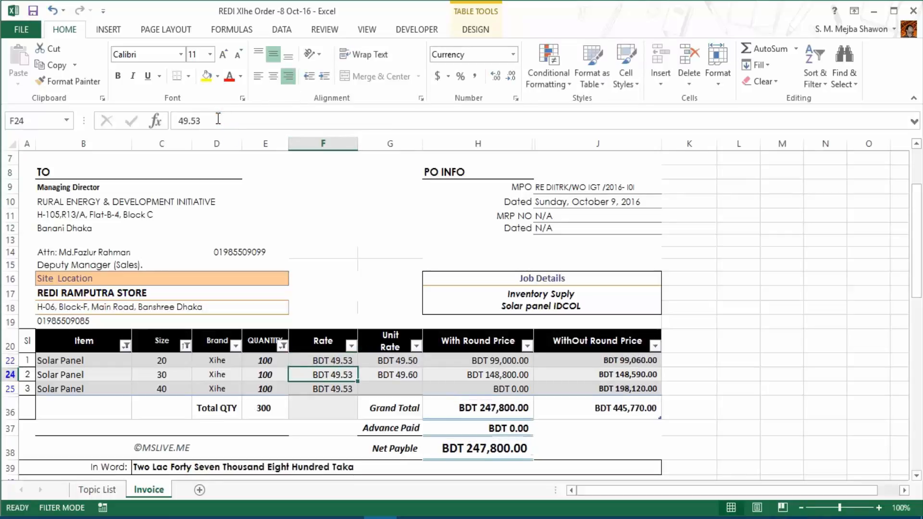
left_click(402, 362)
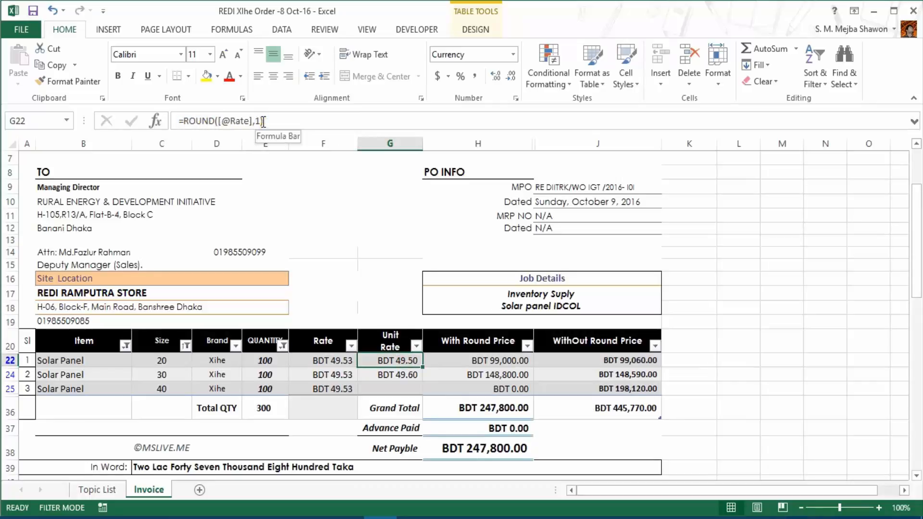
- Compare the size 30 solar panel's Rate with its ROUNDUP formula in the Unit Rate column
key("Down")
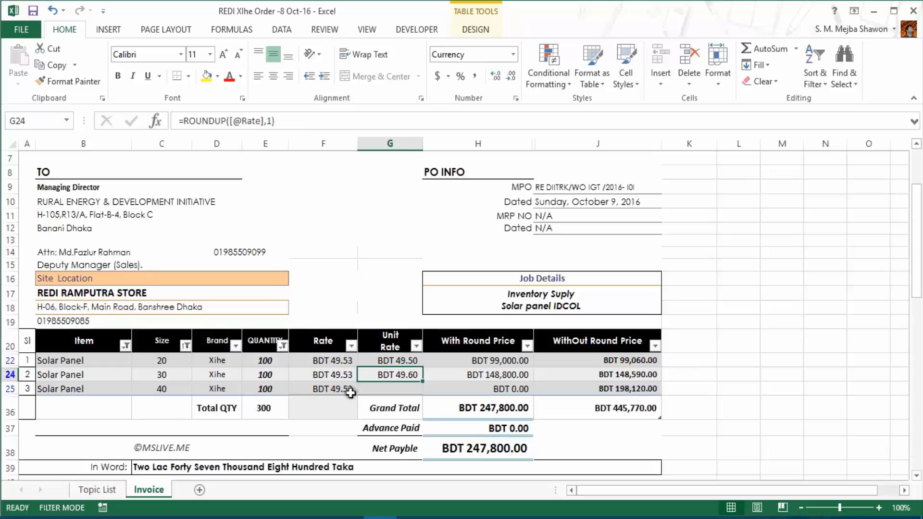
left_click(343, 375)
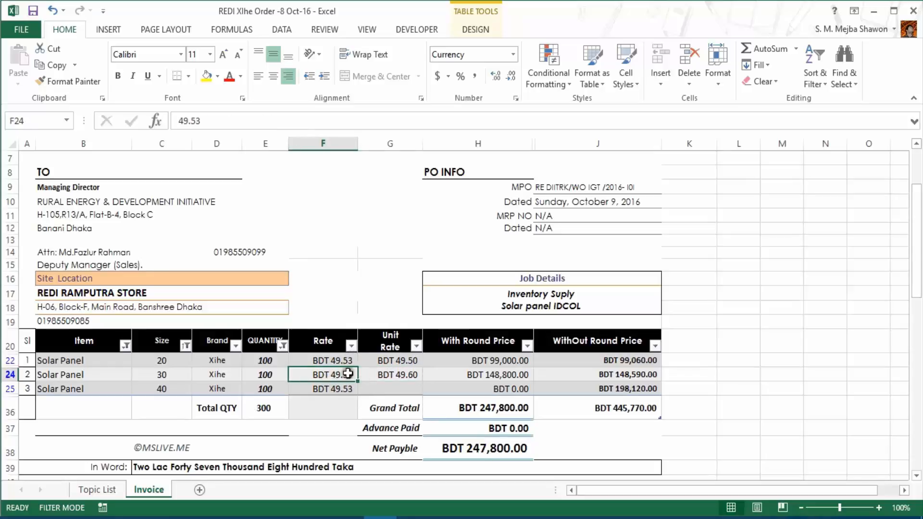
left_click(416, 376)
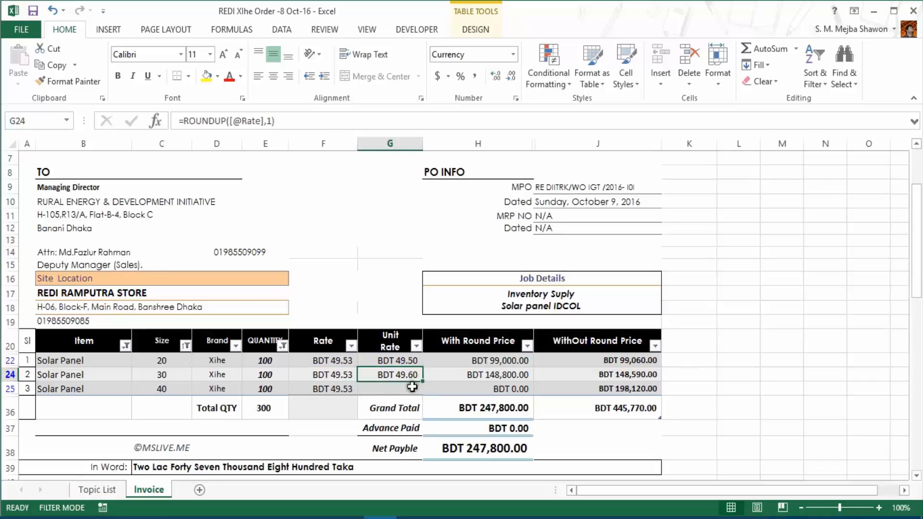
left_click(412, 387)
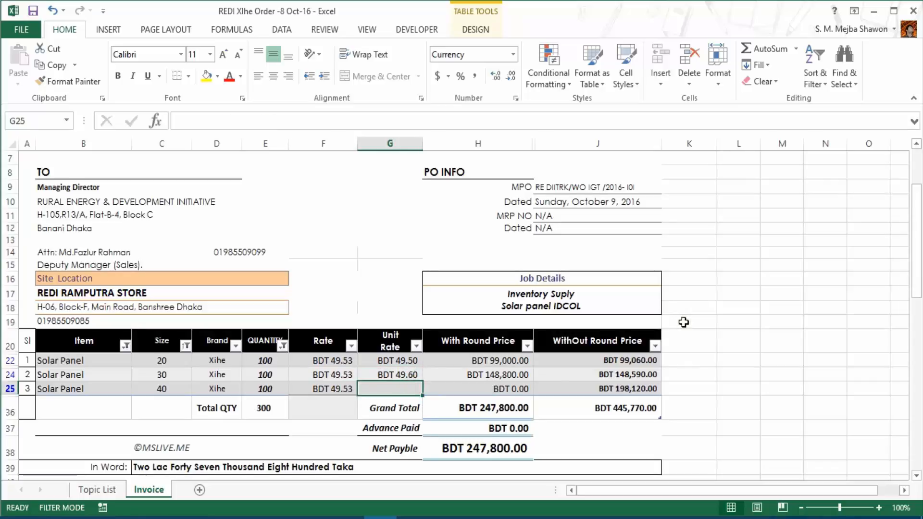
type("=")
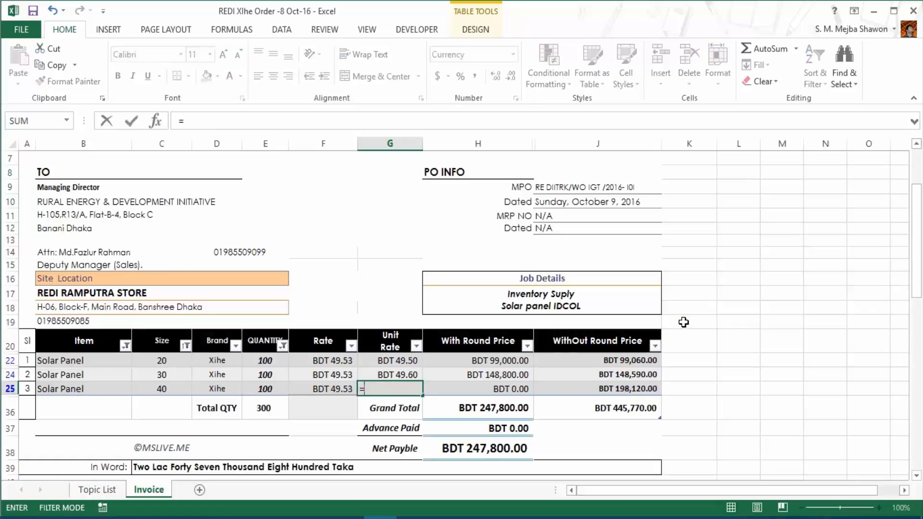
type("round")
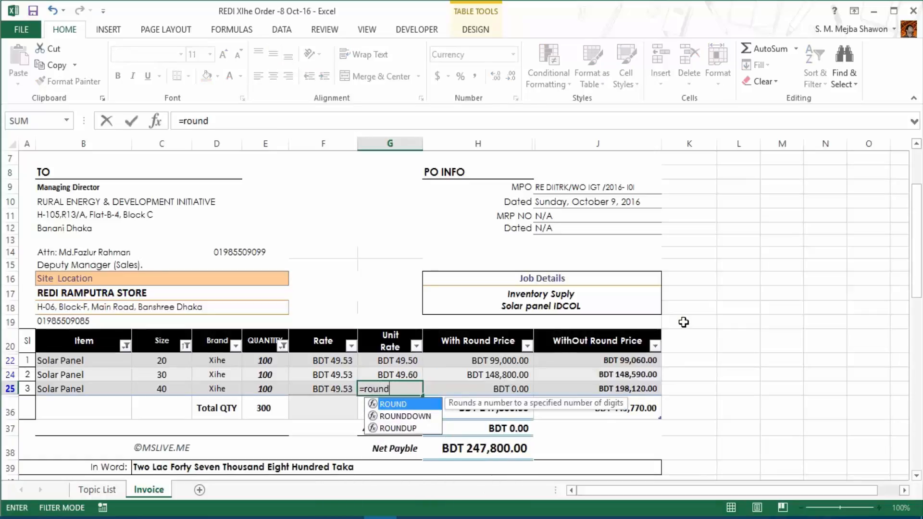
double_click(401, 415)
left_click(401, 414)
left_click(334, 389)
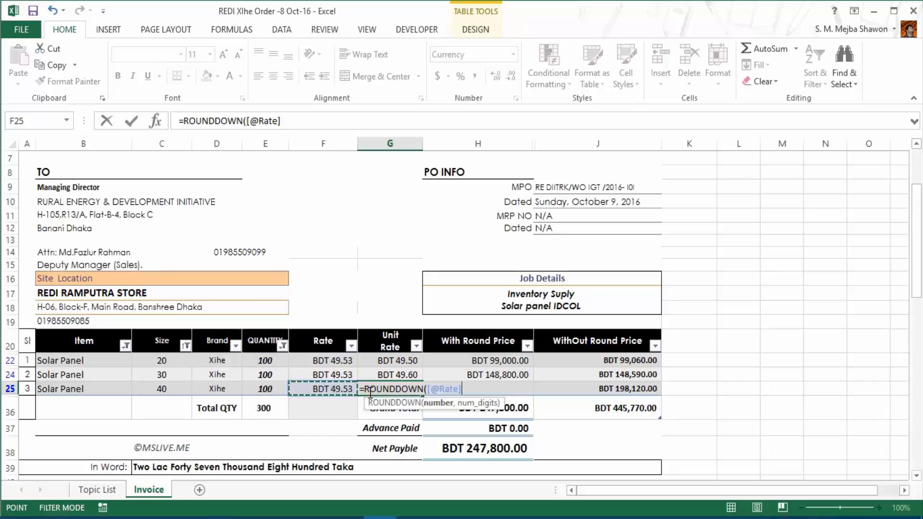
type(",0")
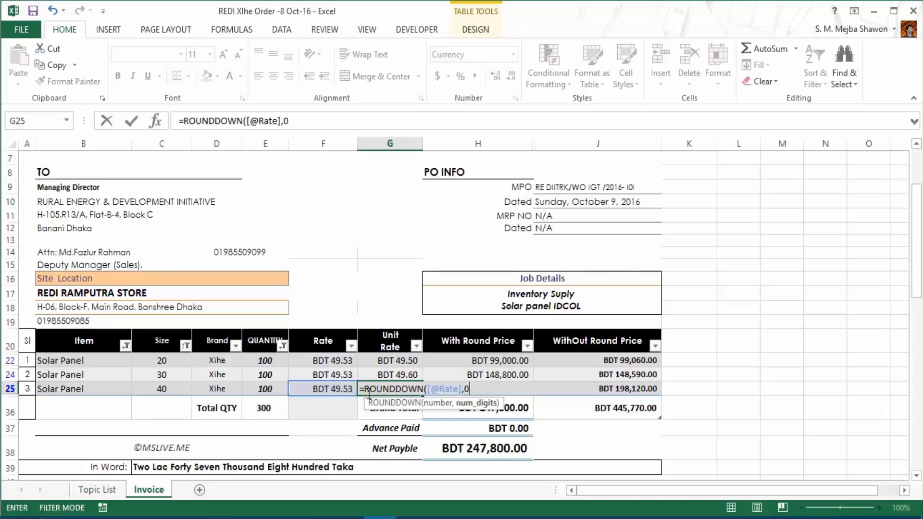
key("Return")
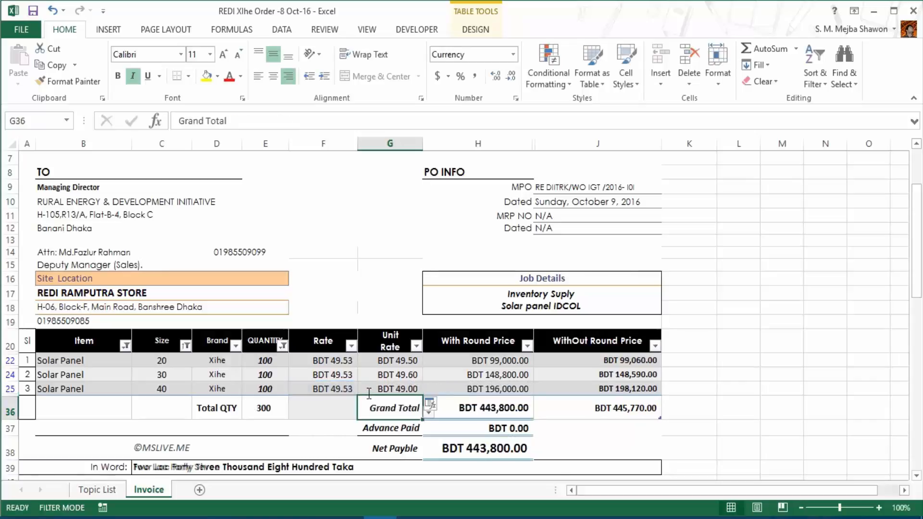
left_click(409, 389)
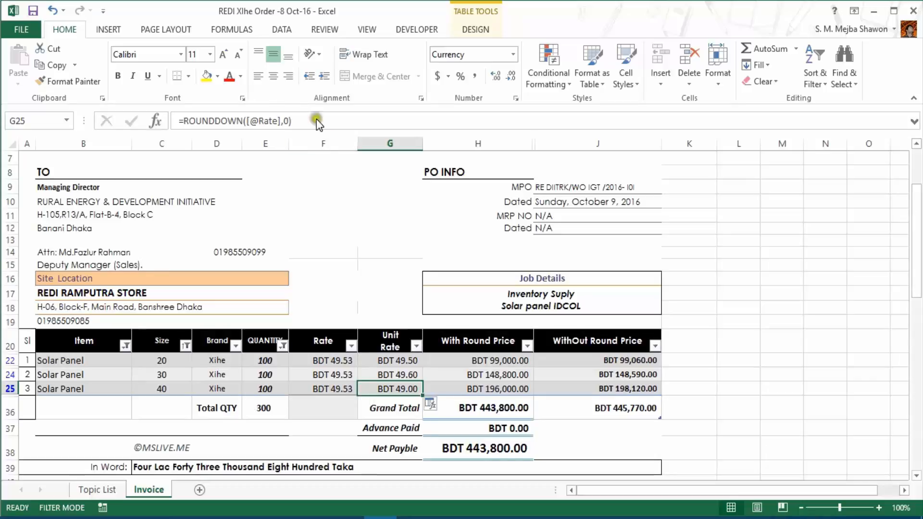
left_click(287, 121)
key("BackSpace")
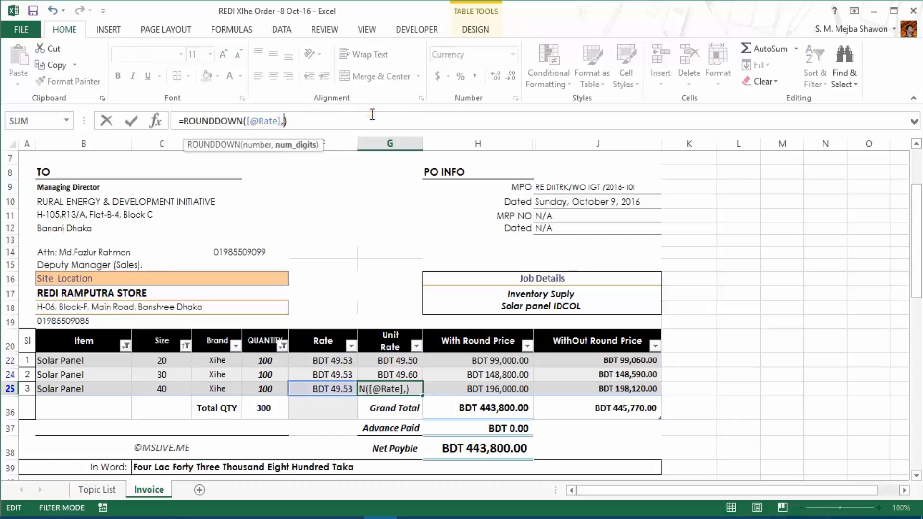
key("Return")
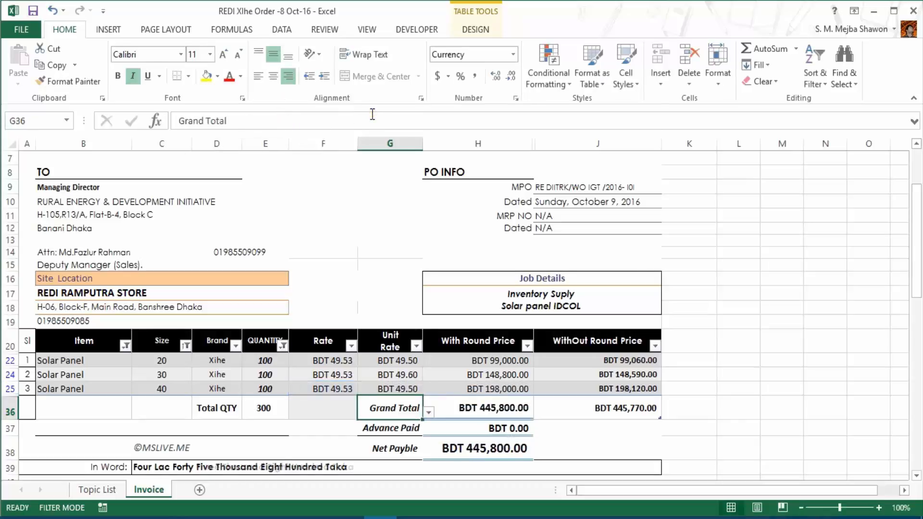
key("Up")
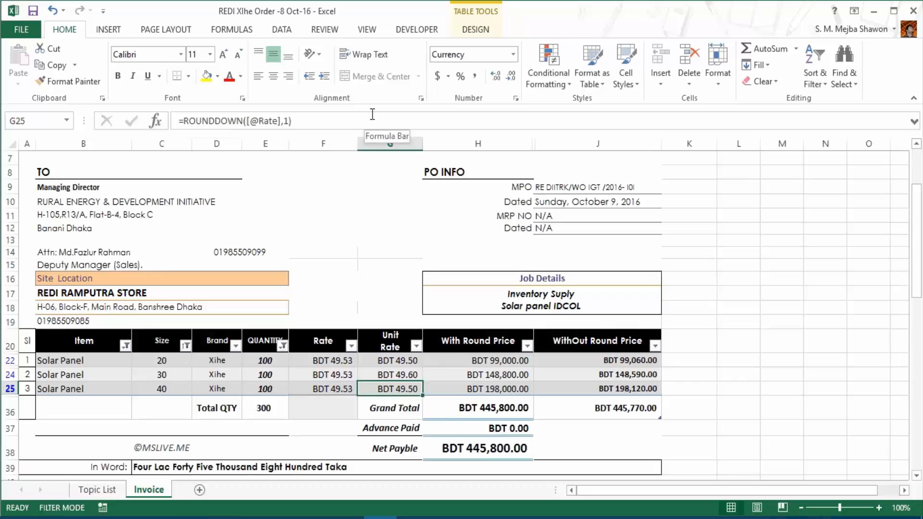
- Compare the With Round Price and WithOut Round Price cells of the size 40 and size 20 solar panels
key("Right")
key("Right")
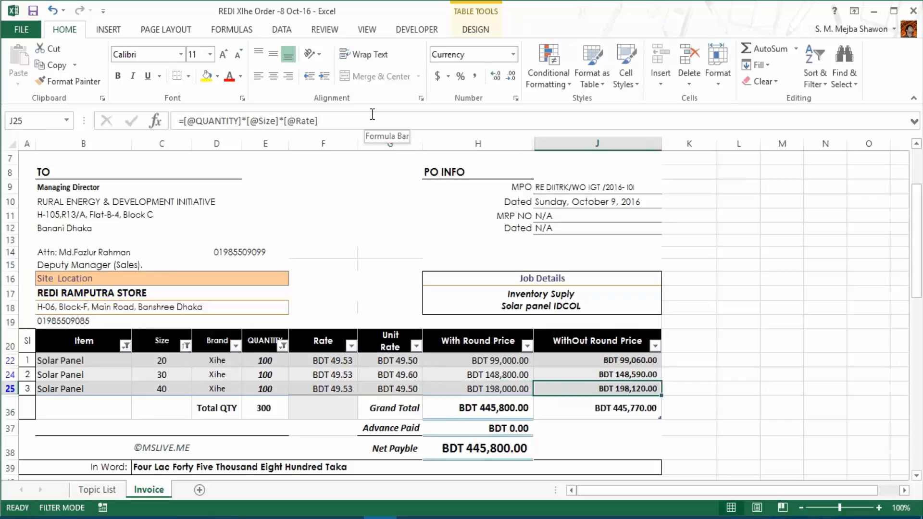
key("Left")
key("Left")
key("Up")
key("Up")
key("Right")
key("Right")
key("Left")
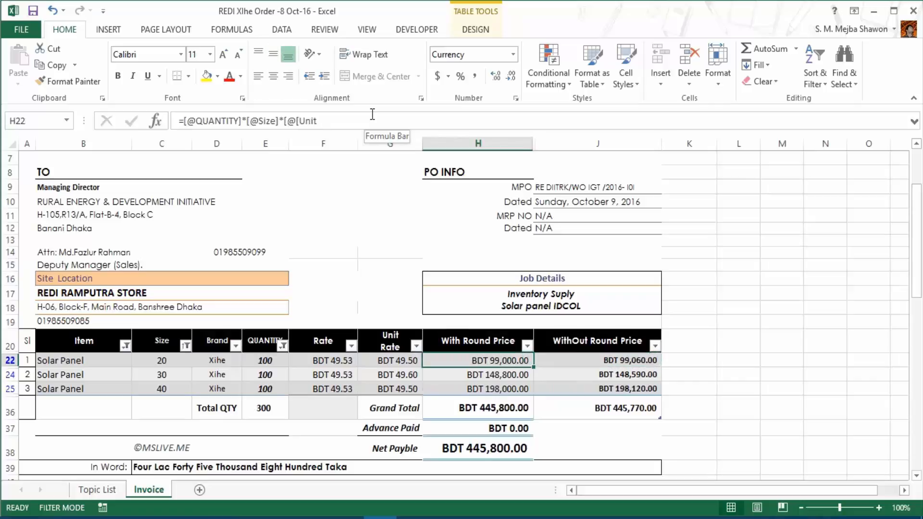
- Compare the Rate and Unit Rate cells of the size 20 and size 30 solar panels
key("Left")
key("Left")
key("Right")
key("Right")
key("Left")
key("Right")
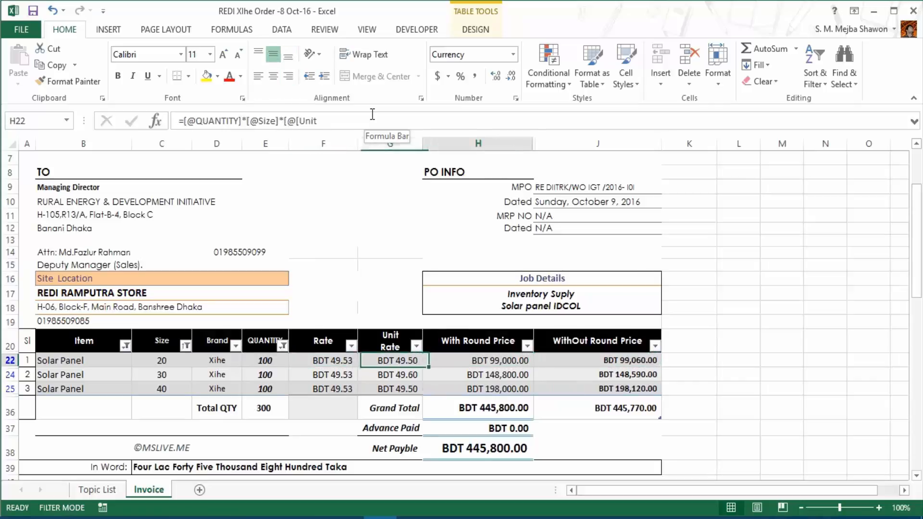
key("Down")
key("Left")
key("Right")
key("Left")
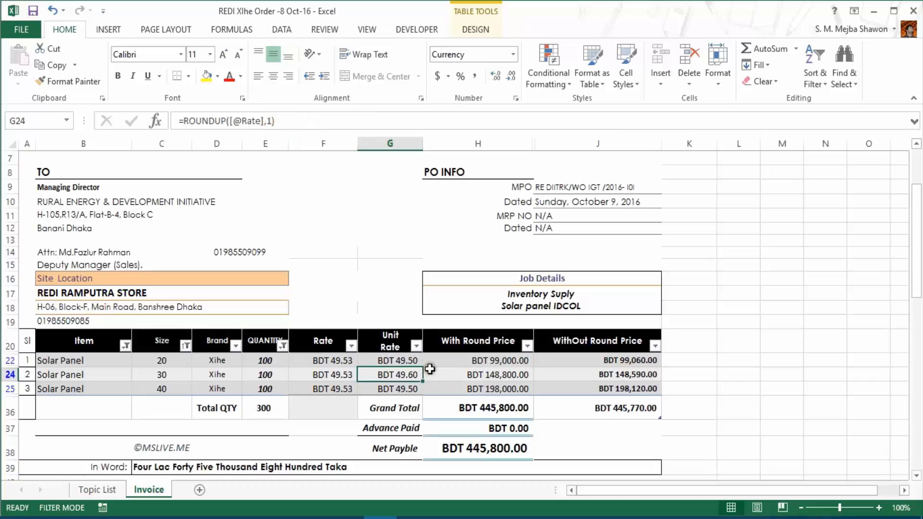
- Select the With Round Price values and the Unit Rate column, display the sheet's formulas for review, and switch back to values
left_click_drag(490, 359, 492, 391)
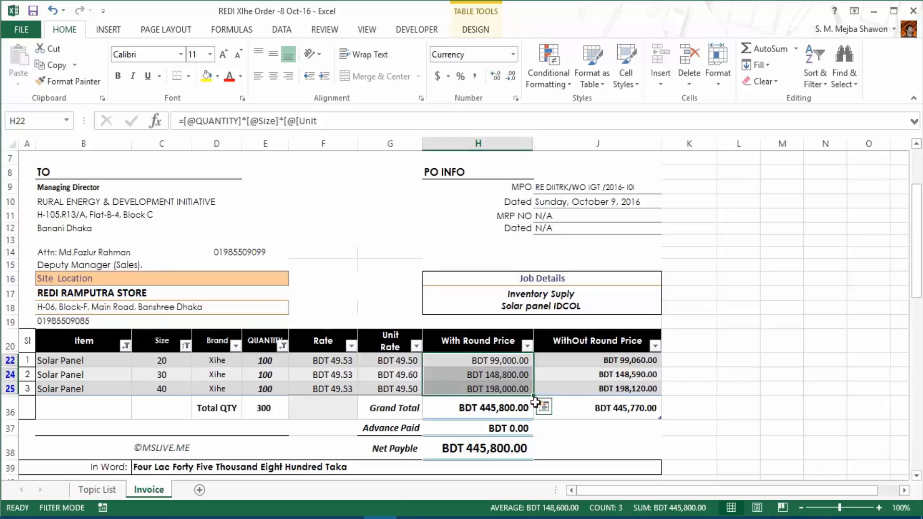
left_click(407, 330)
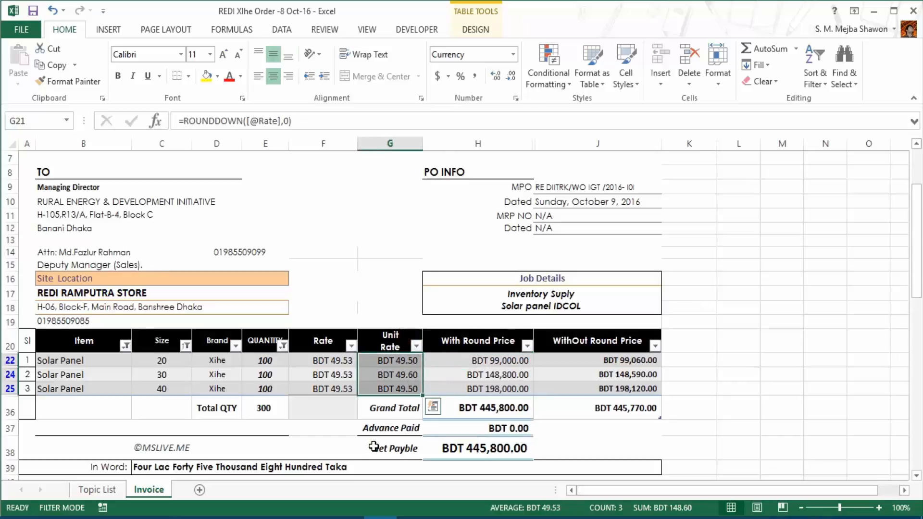
key("ctrl+grave")
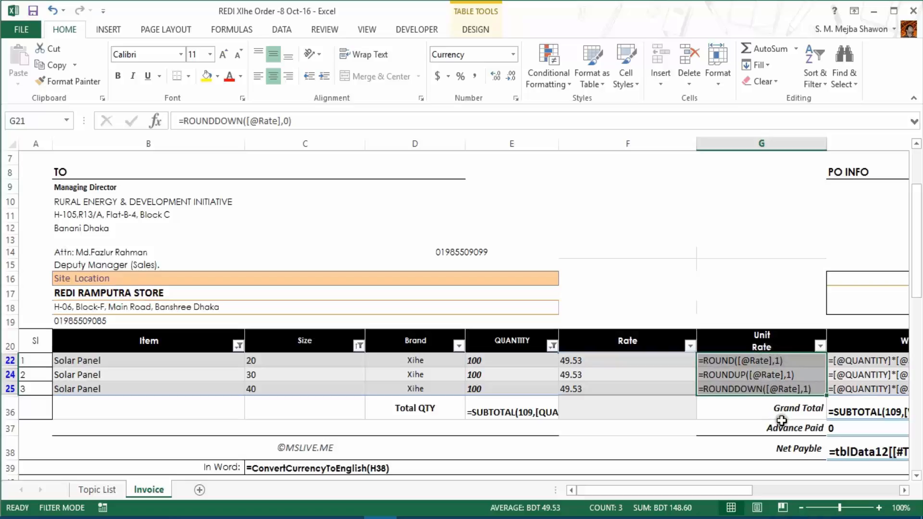
key("ctrl+grave")
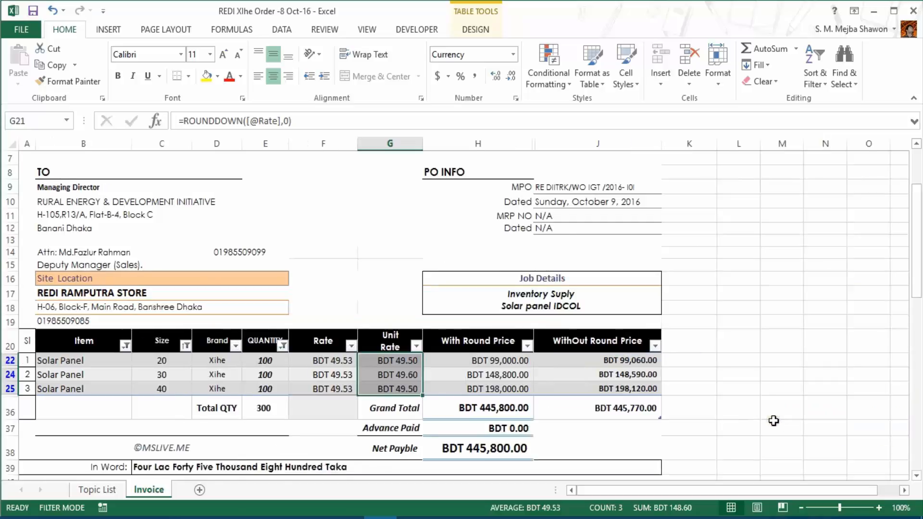
left_click(503, 104)
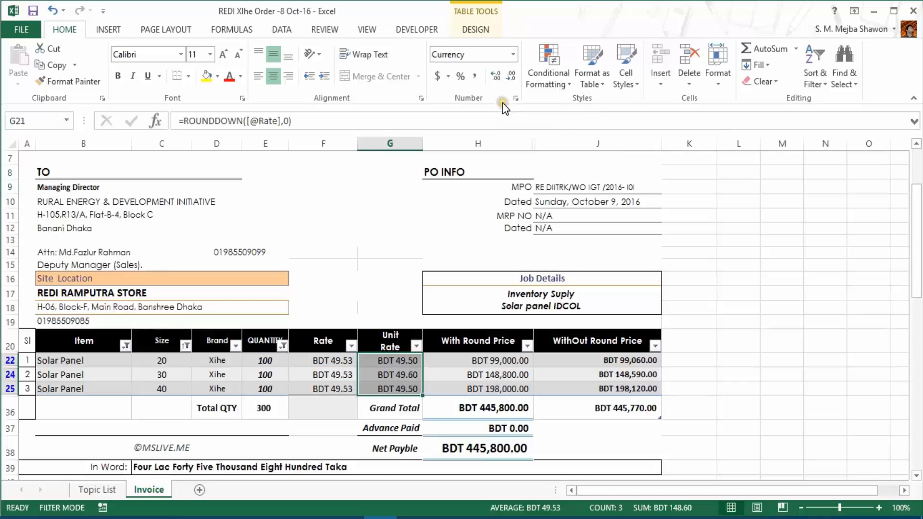